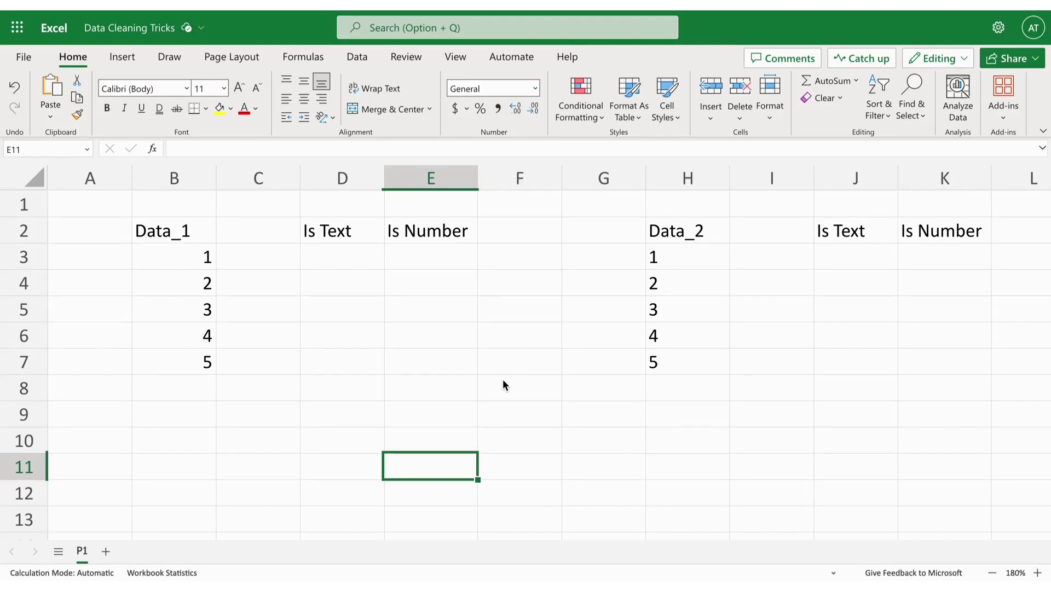
- Select the Data_1 and Data_2 columns to compare their status-bar statistics
left_click_drag(188, 241, 186, 371)
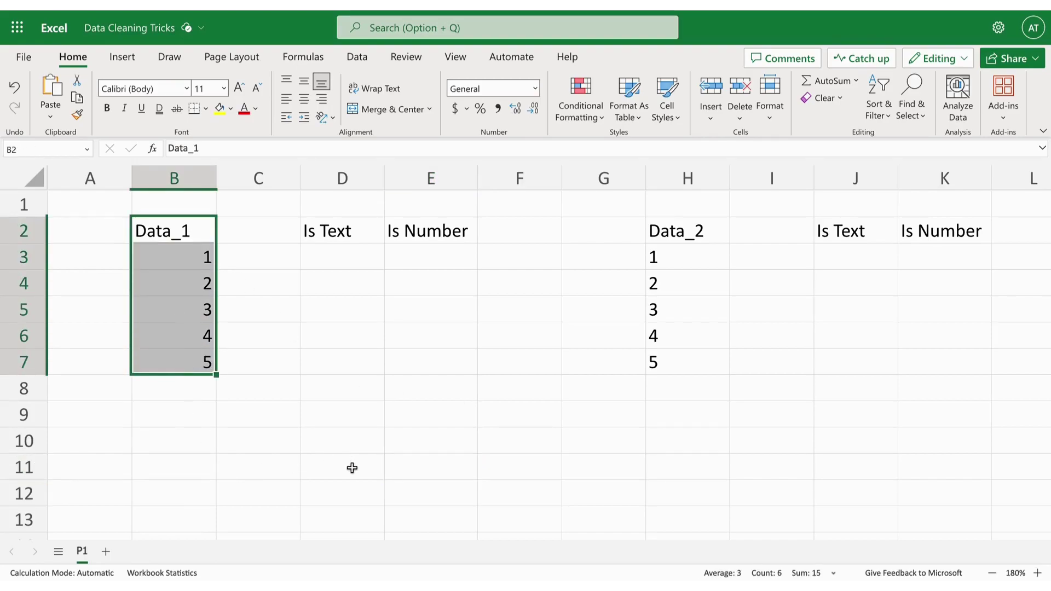
left_click(224, 434)
left_click_drag(192, 266, 193, 363)
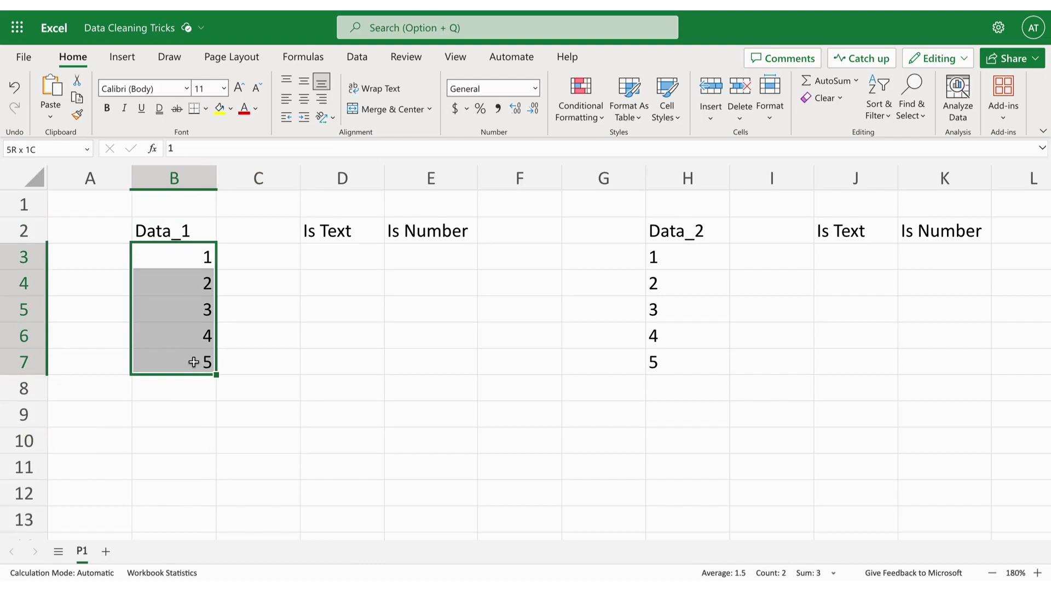
left_click(474, 516)
left_click_drag(696, 230, 714, 374)
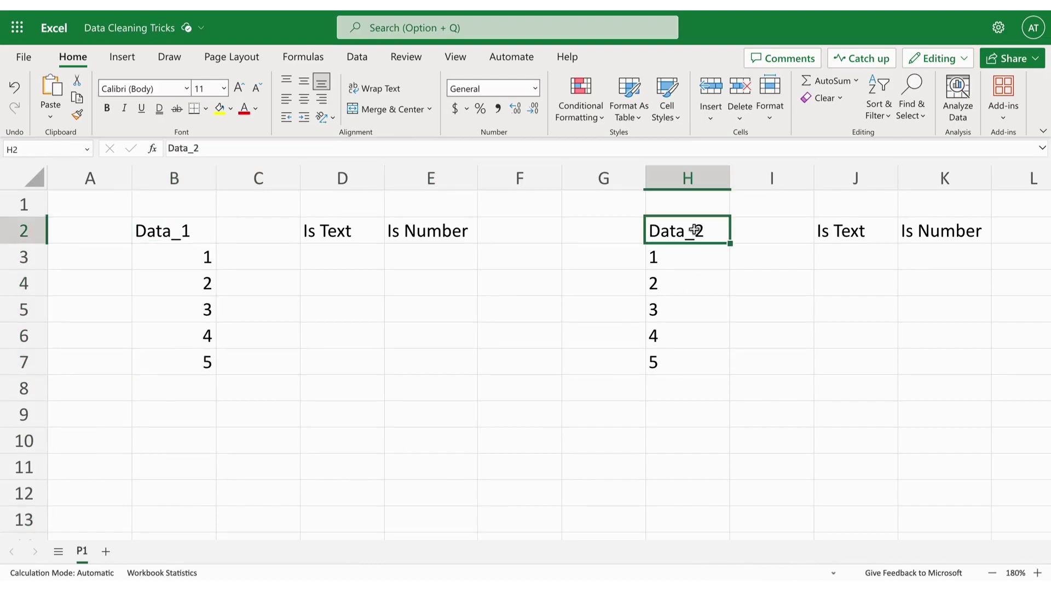
left_click(678, 486)
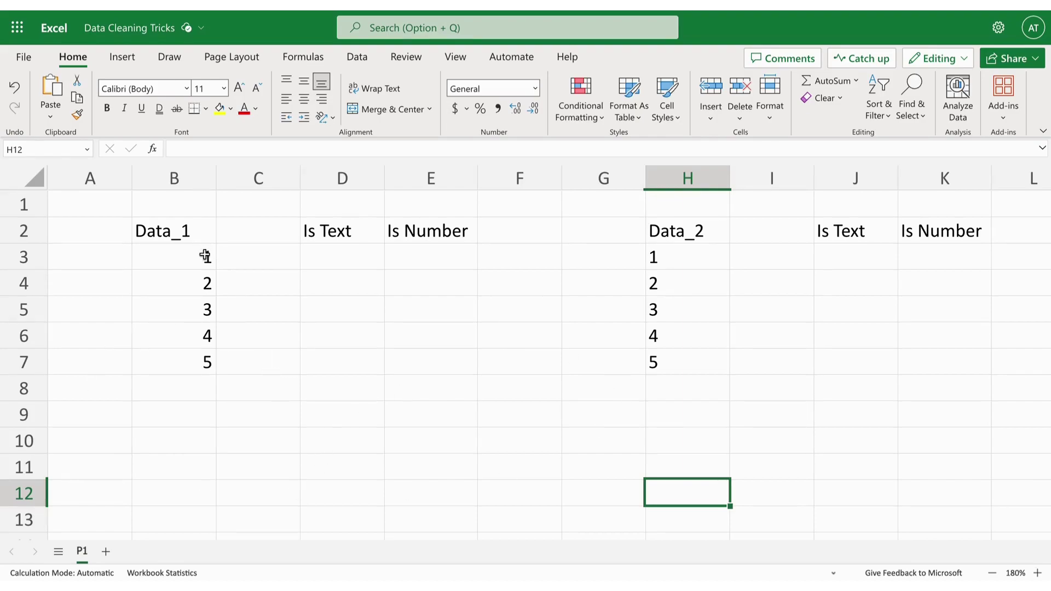
- Reselect both value ranges to compare sums, noting Data_1 totals 15
left_click_drag(205, 255, 206, 364)
left_click_drag(673, 256, 667, 353)
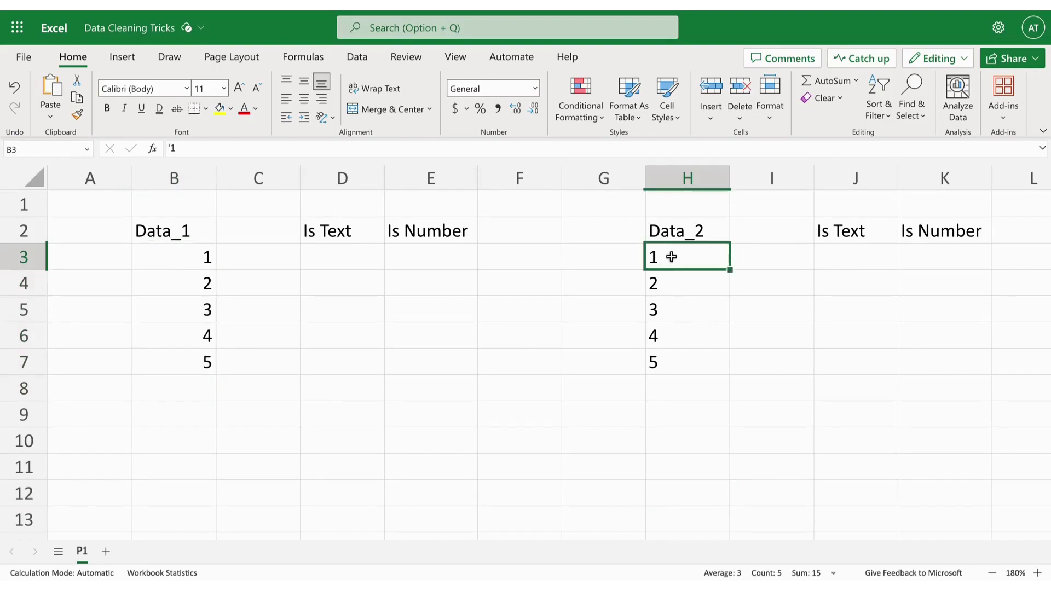
left_click(421, 427)
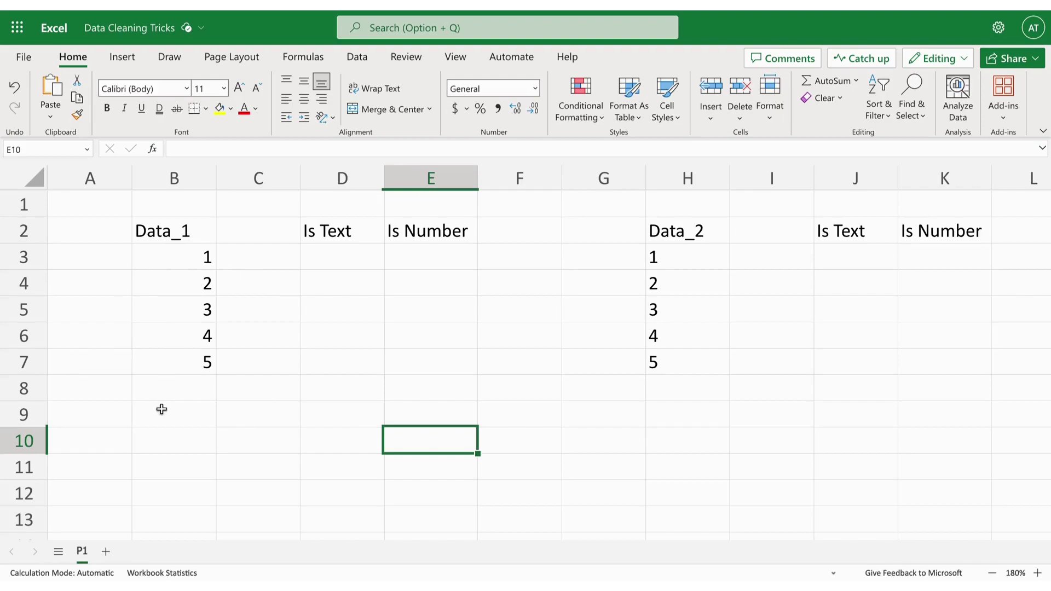
left_click(167, 379)
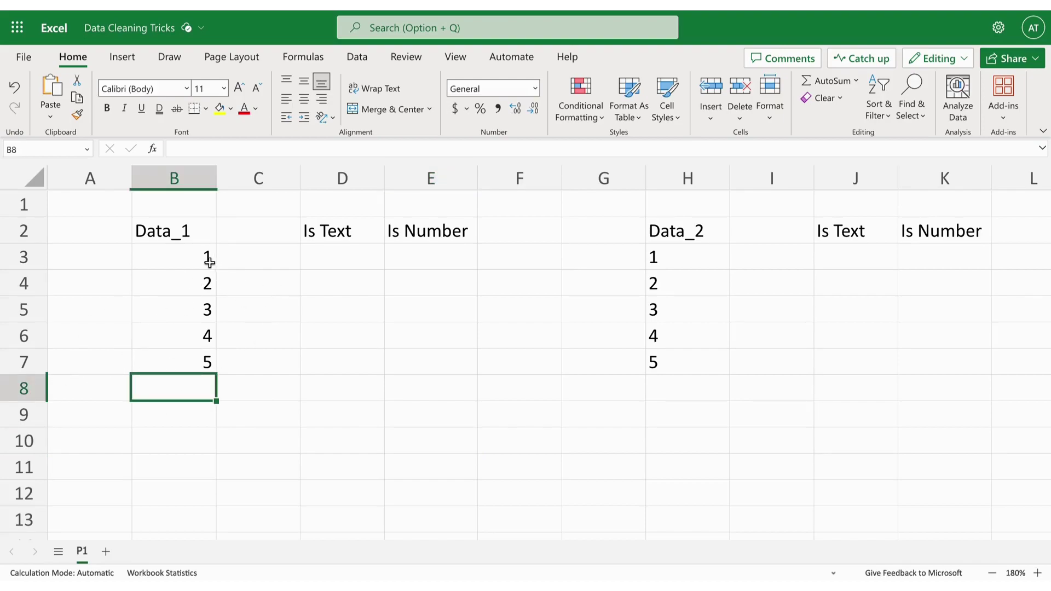
left_click_drag(194, 243, 187, 372)
left_click_drag(687, 230, 696, 353)
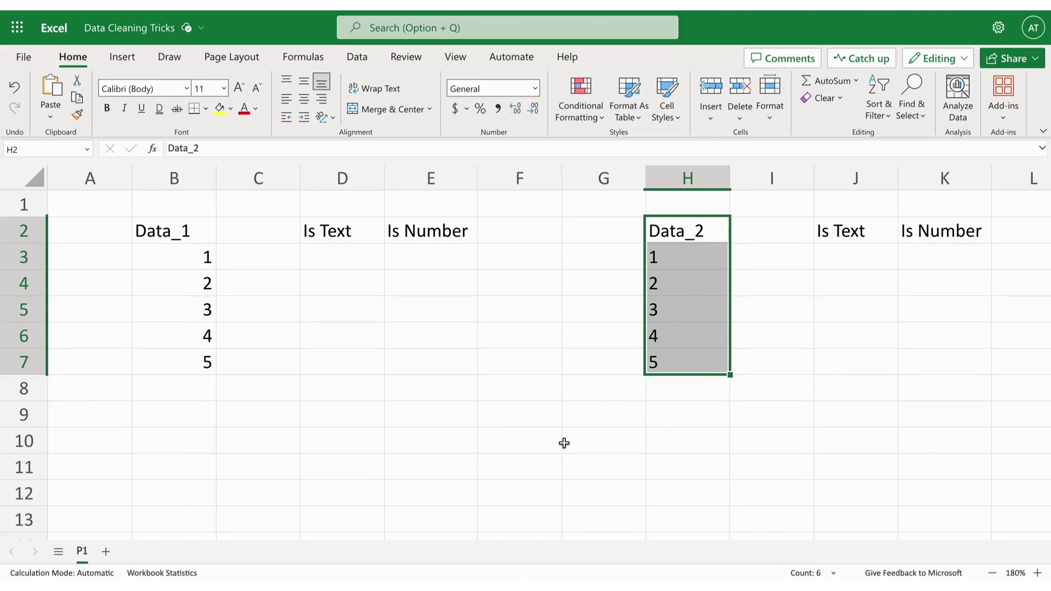
- Enter =SUM(B3:B7) in B8, giving the Data_1 total of 15
left_click(174, 383)
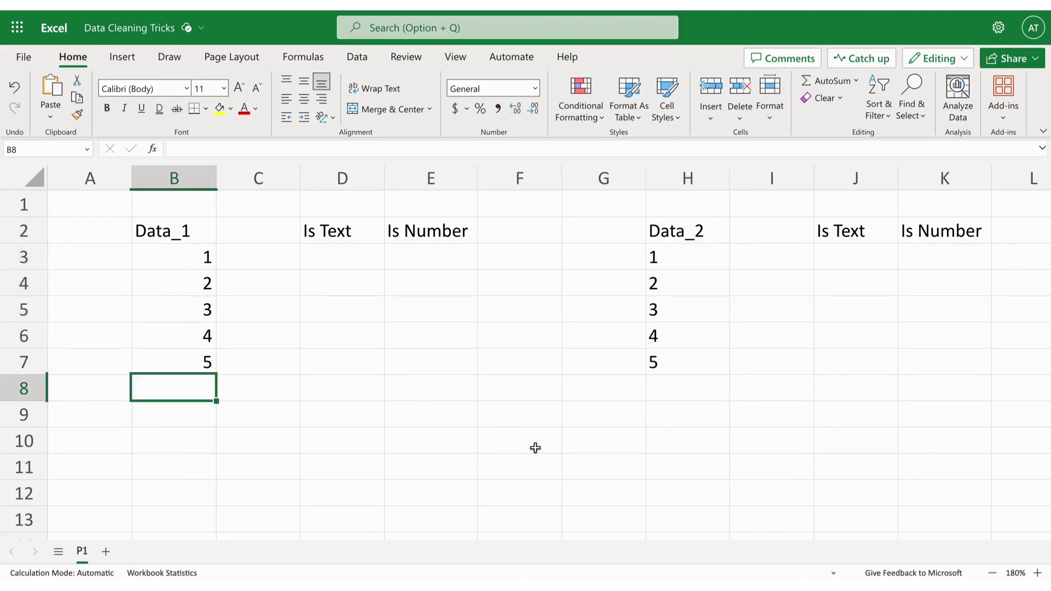
type("=Sum")
key("Tab")
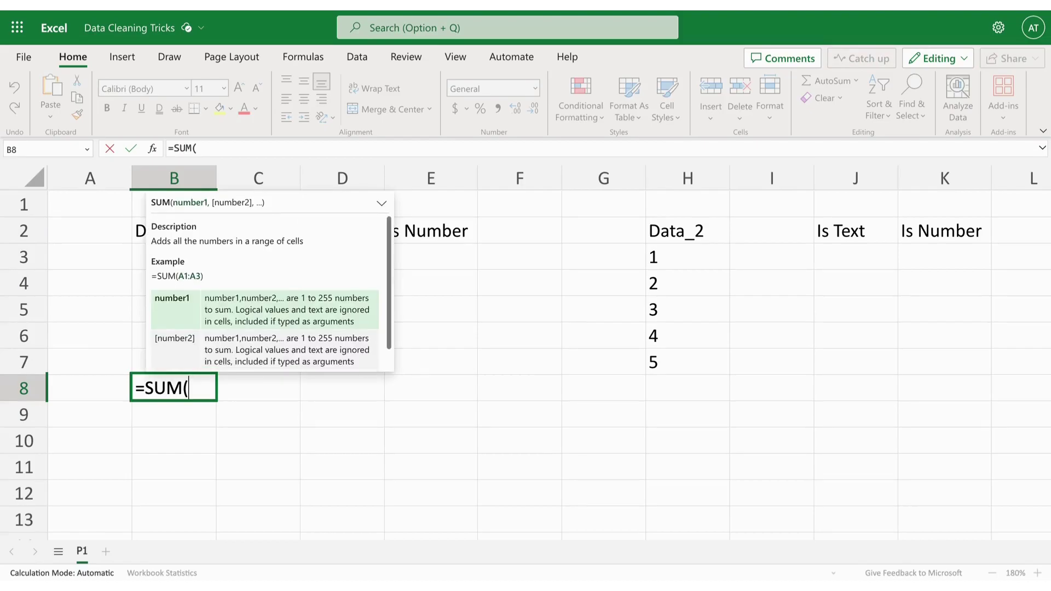
left_click_drag(138, 250, 146, 352)
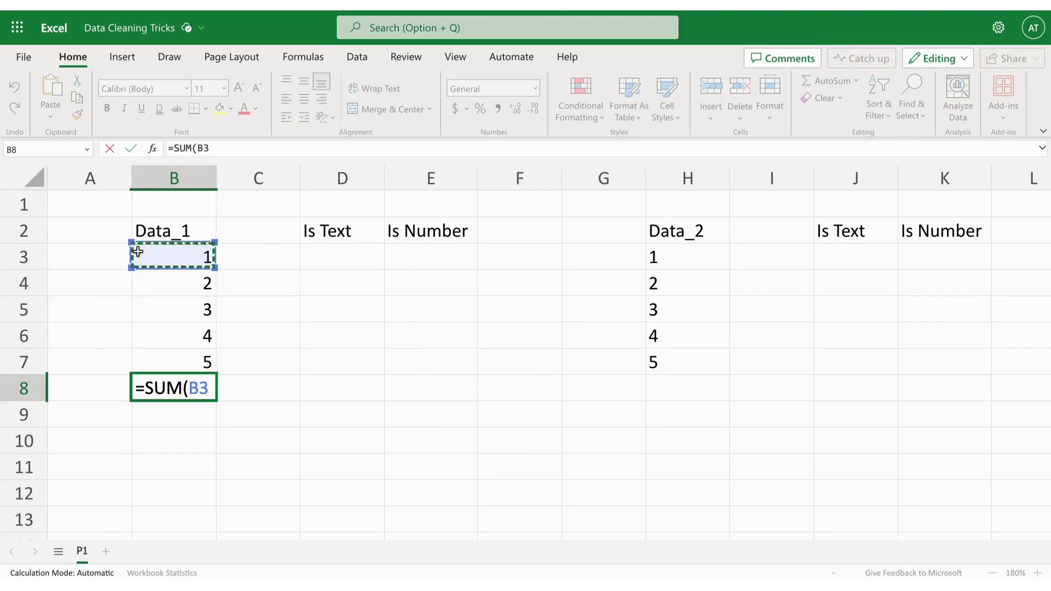
key("Return")
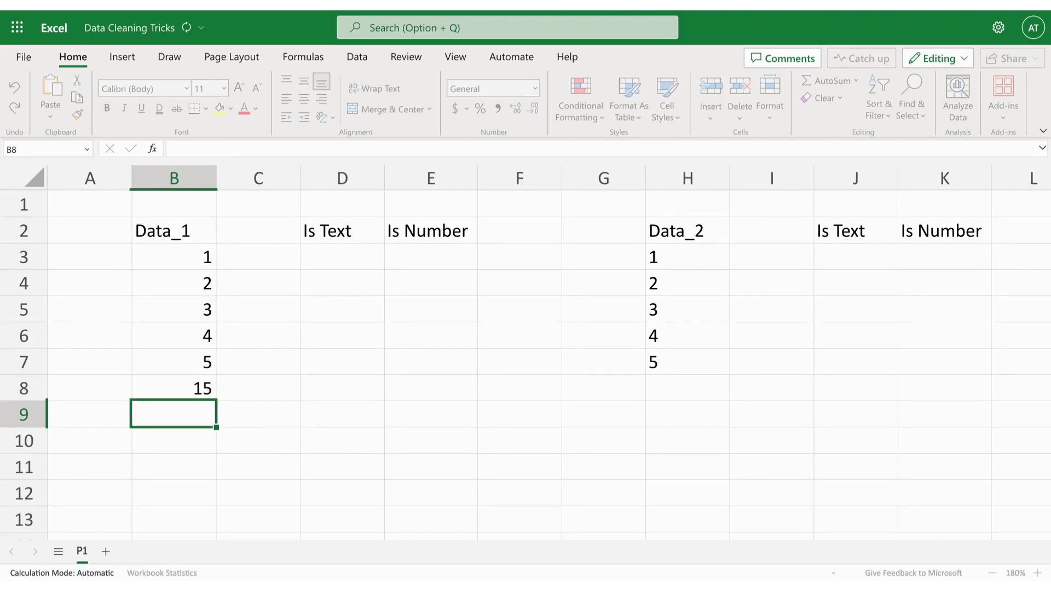
- Inspect the SUM formula in B8 and leave it unchanged
left_click(145, 392)
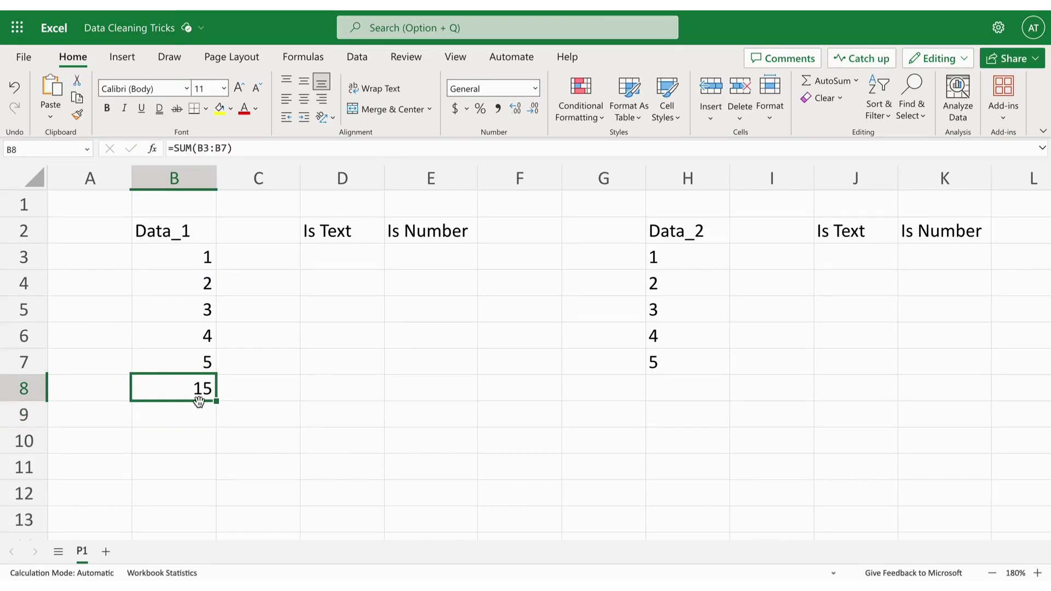
left_click_drag(208, 261, 209, 362)
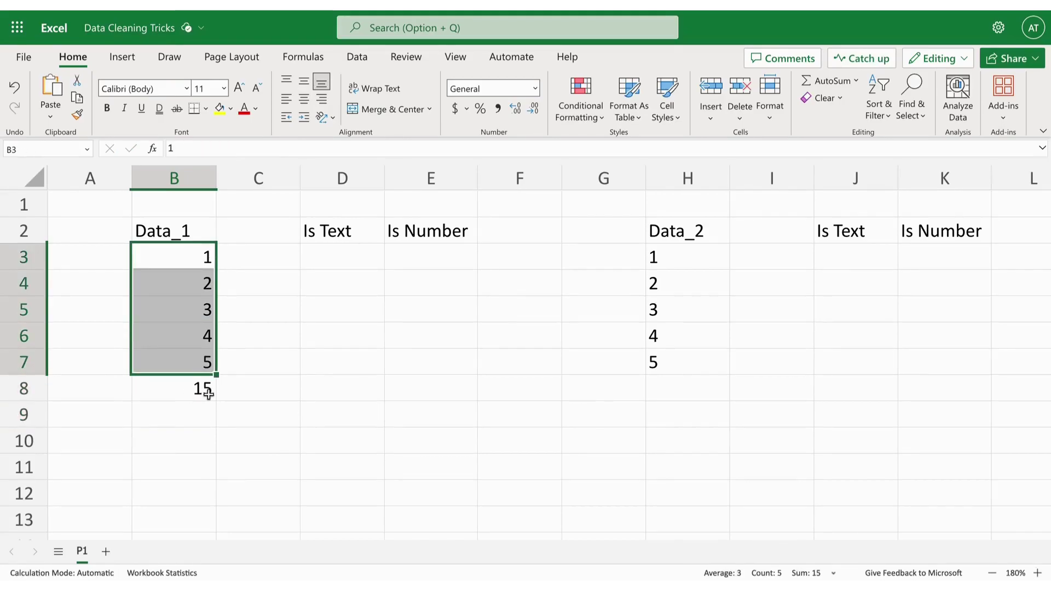
double_click(203, 390)
left_click_drag(145, 390, 188, 390)
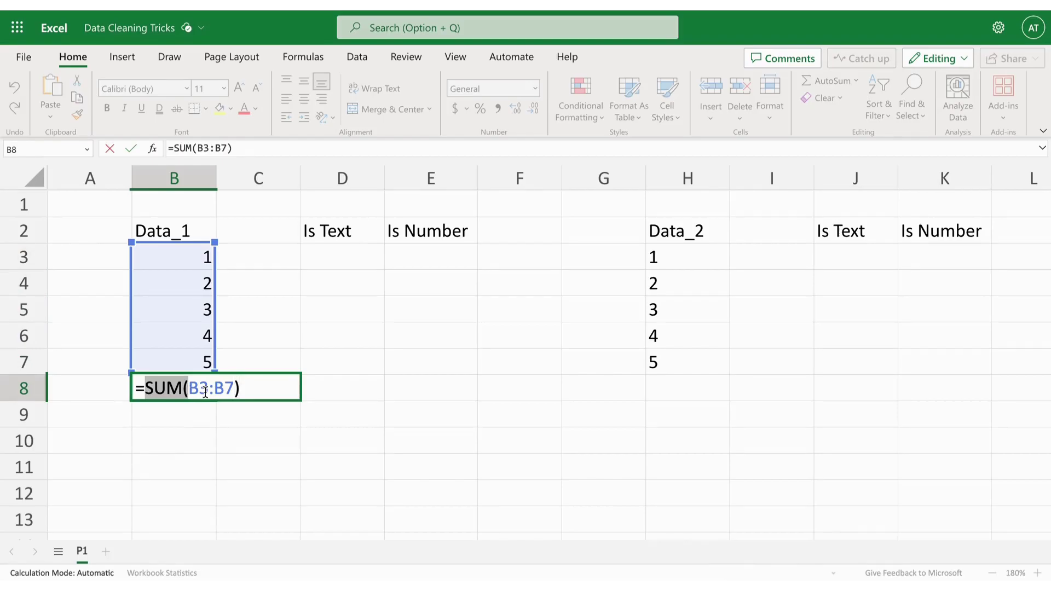
key("Escape")
- Enter =SUM(H3:H7) in H8, which returns 0, and compare both totals
left_click(650, 385)
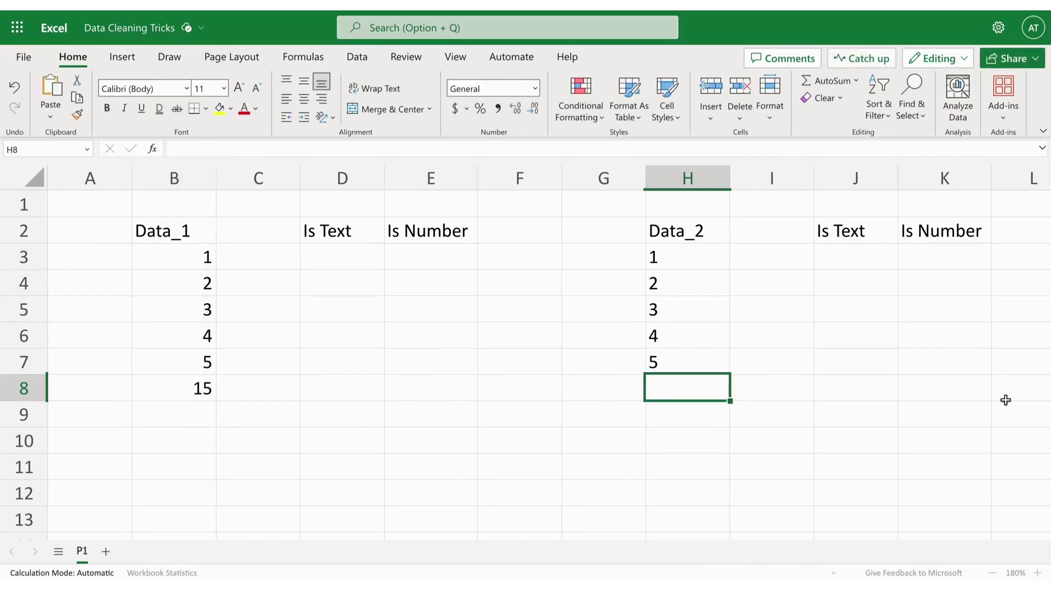
type("=Sum")
key("Tab")
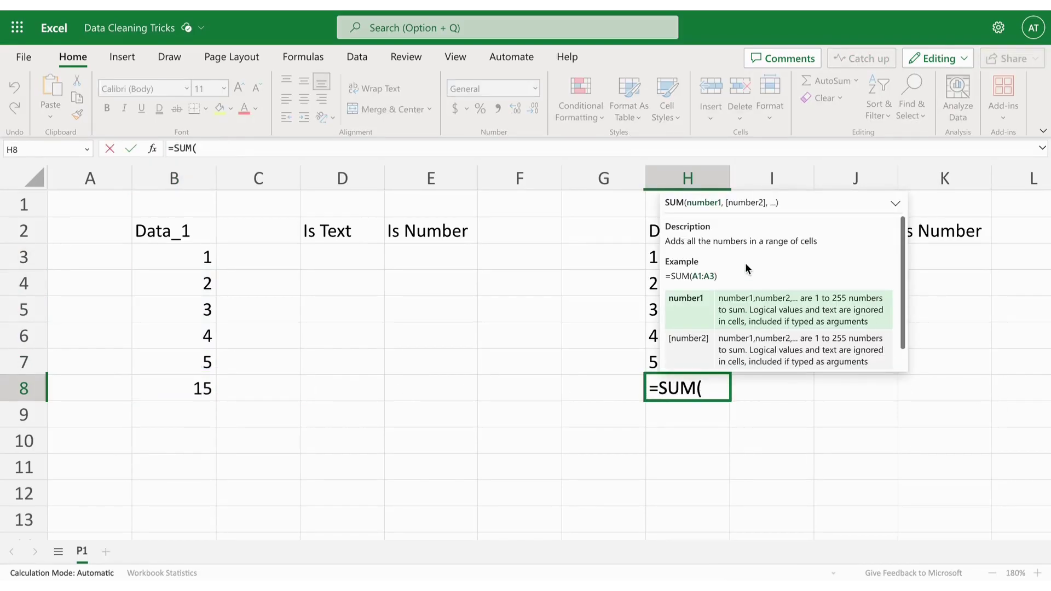
left_click_drag(649, 258, 661, 357)
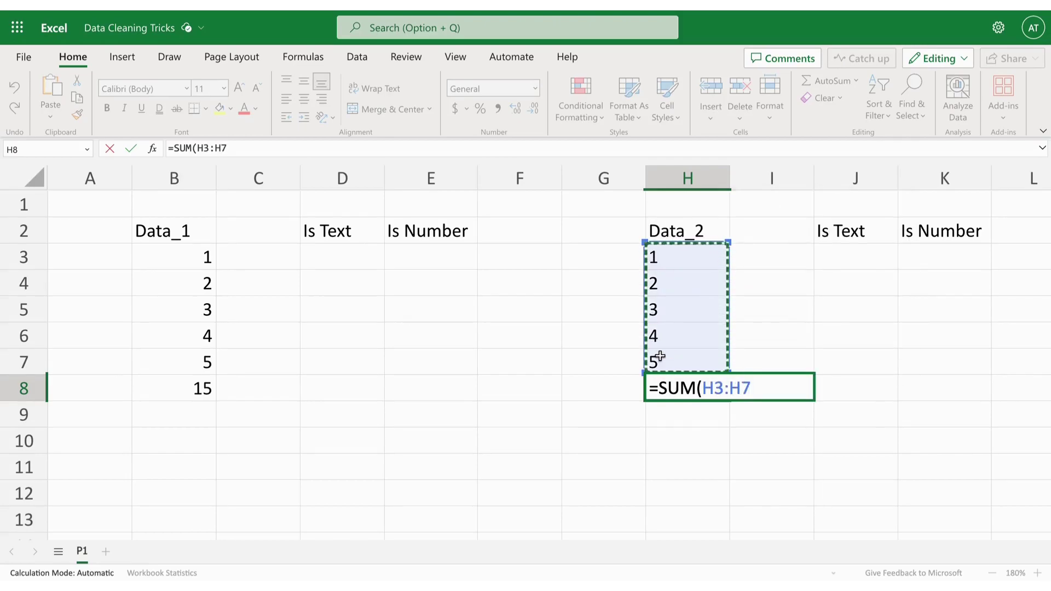
key("Return")
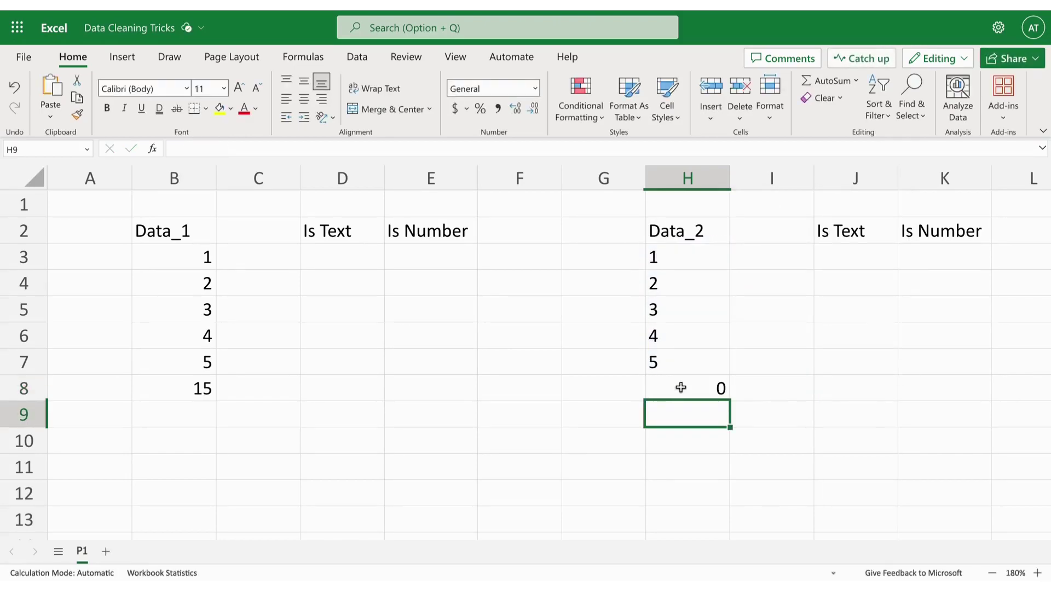
left_click(680, 388)
left_click(196, 389, "shift")
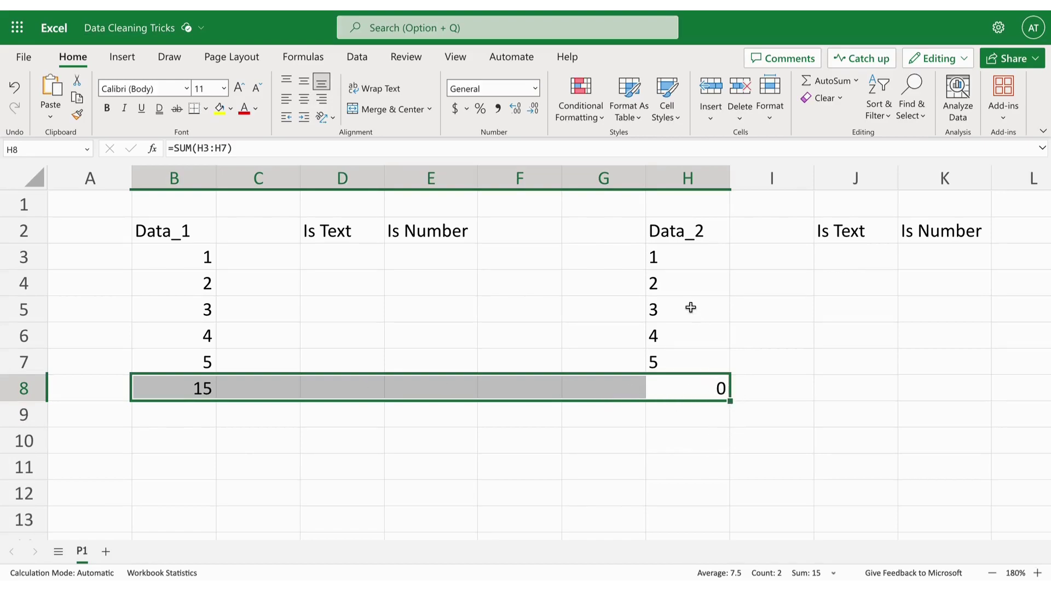
left_click(613, 460)
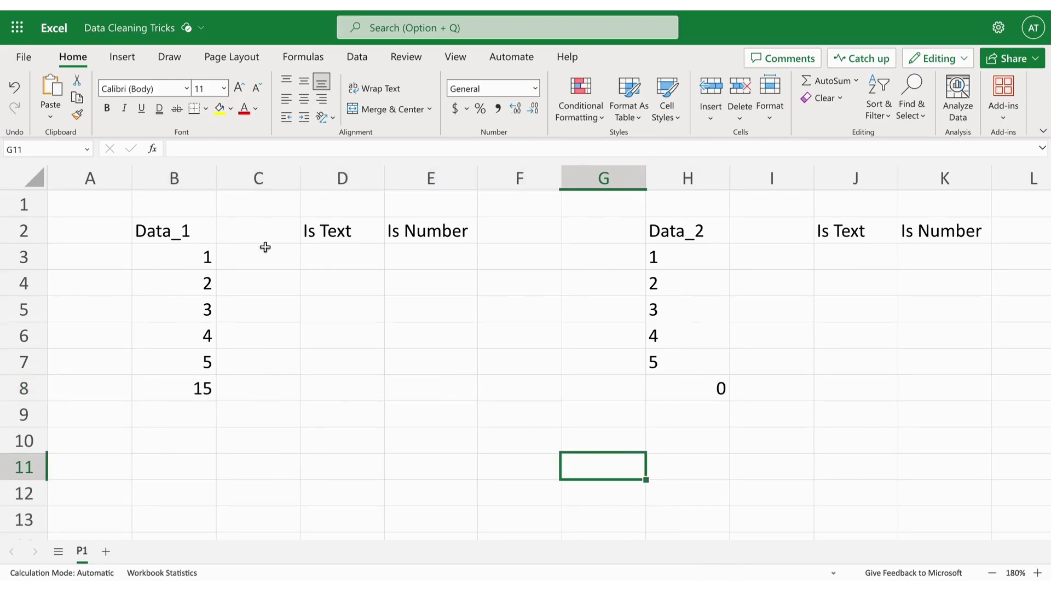
- Right-align Data_2 values H3:H7 and compare them with Data_1
left_click_drag(705, 261, 706, 362)
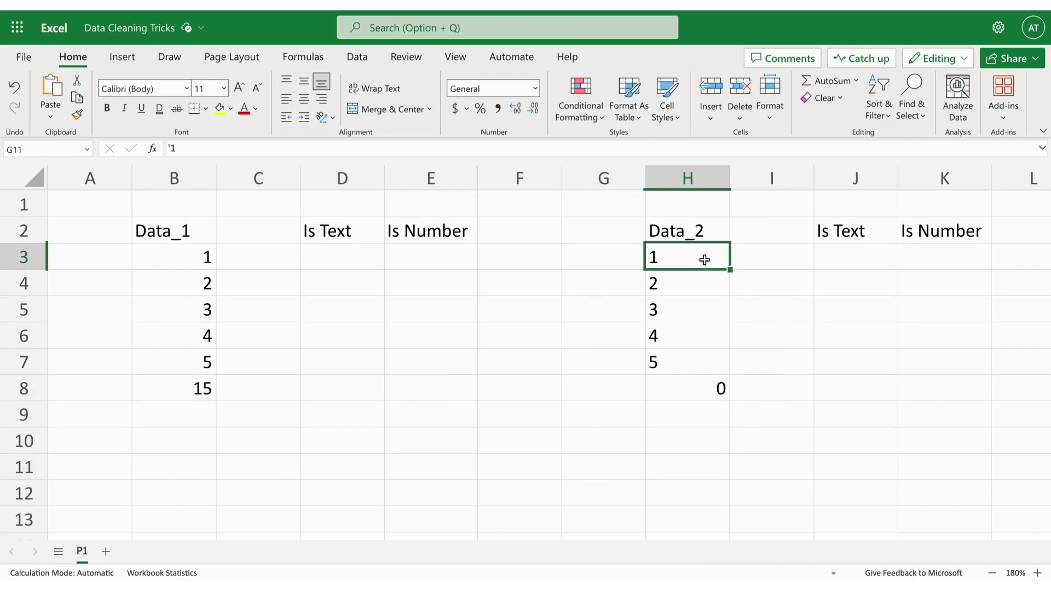
left_click(323, 105)
left_click(372, 336)
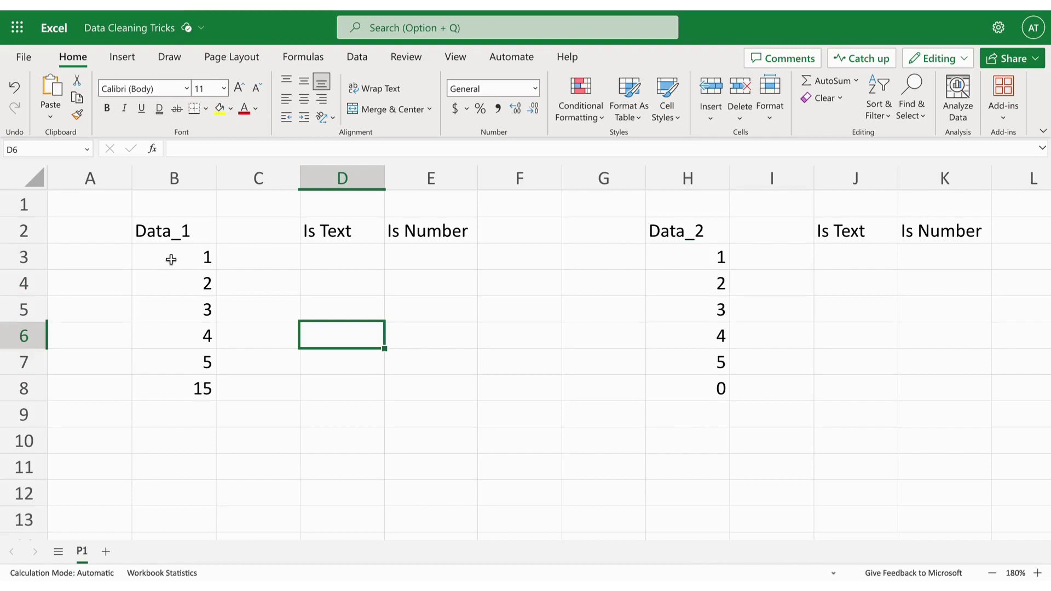
left_click_drag(169, 258, 183, 366)
left_click_drag(703, 258, 707, 361)
left_click(833, 391)
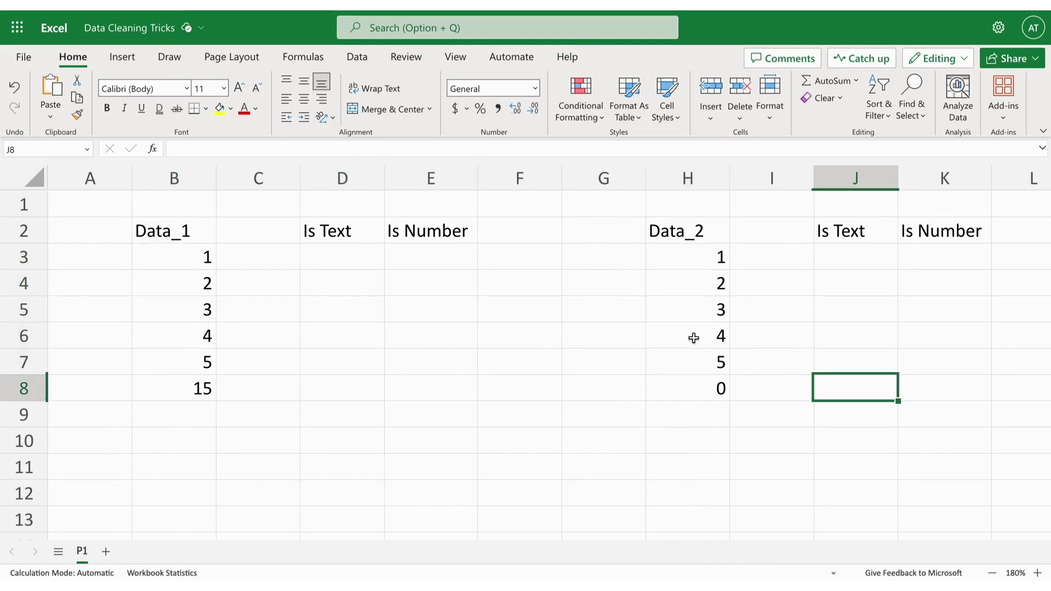
- Check the B8 and H8 total formulas and point out the Is Text/Is Number headings
left_click_drag(160, 257, 175, 361)
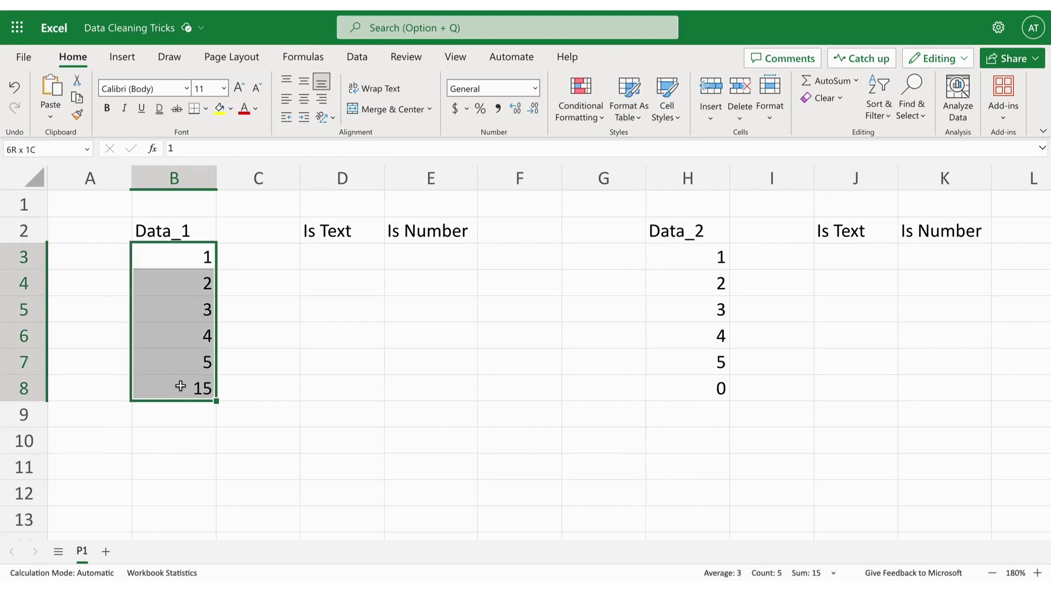
left_click_drag(698, 264, 699, 359)
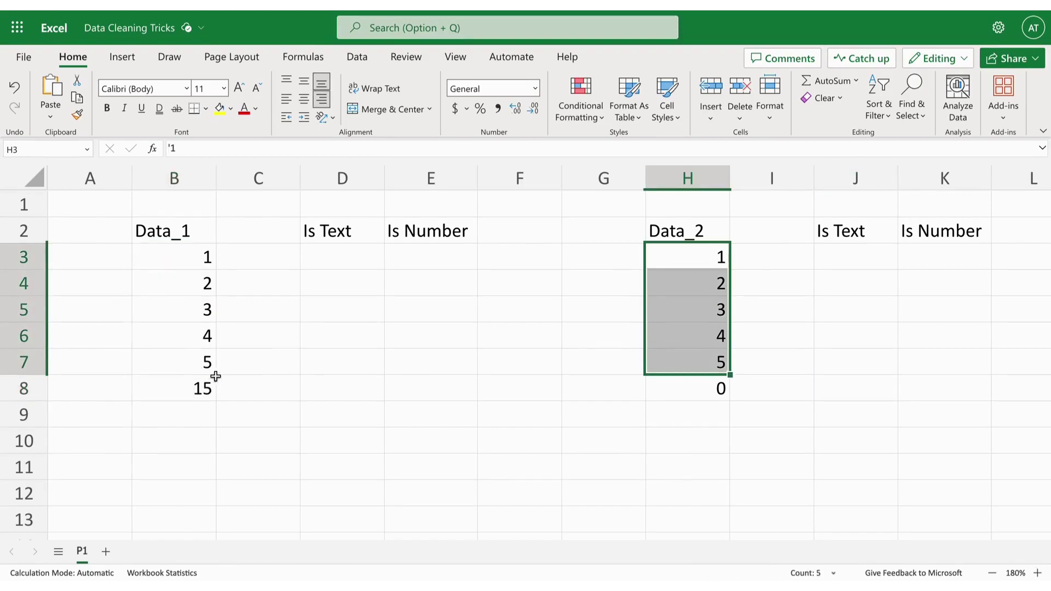
left_click(181, 383)
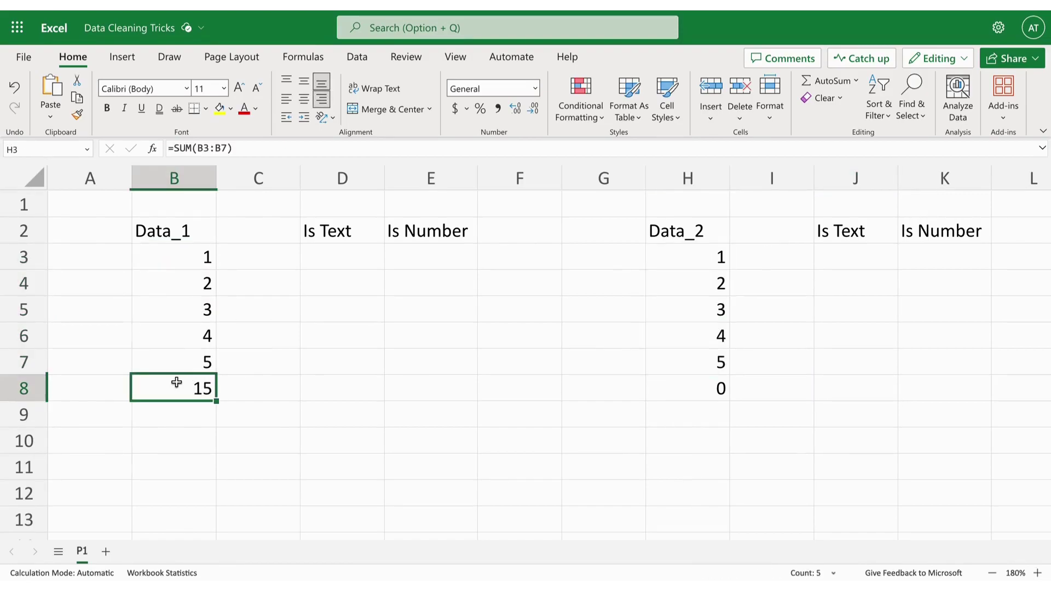
left_click(710, 403)
left_click(690, 384)
left_click(390, 406)
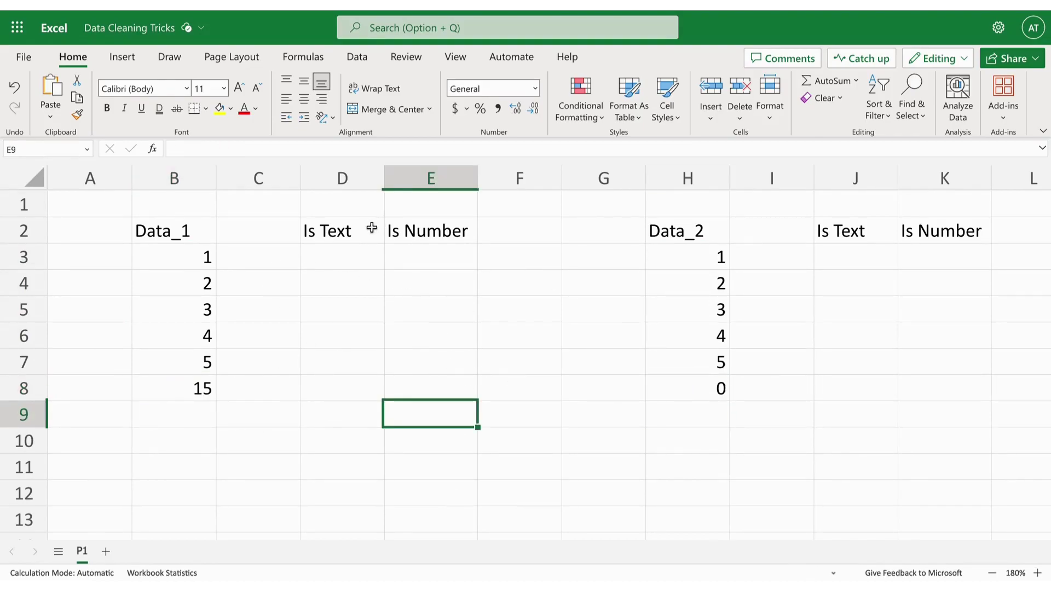
left_click_drag(370, 227, 416, 231)
left_click_drag(862, 235, 905, 246)
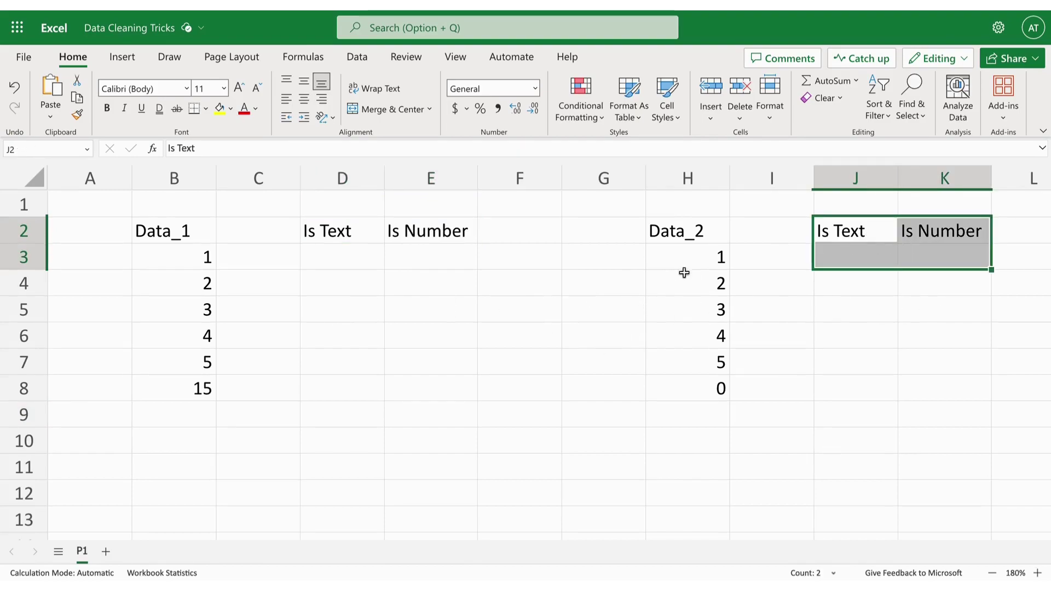
- Enter =ISTEXT(B3) in D3
left_click(346, 248)
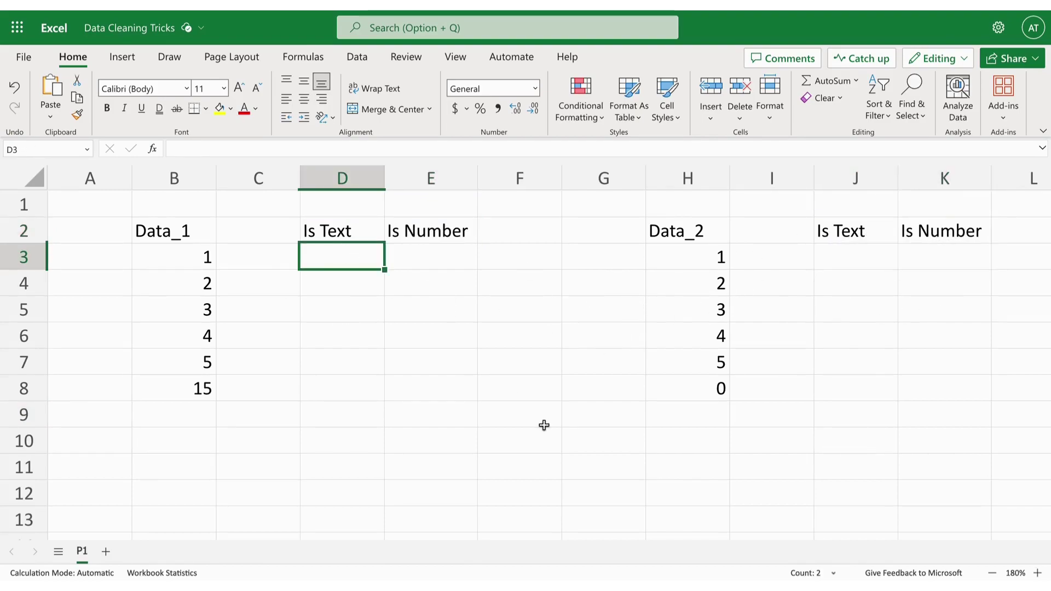
type("=Istex")
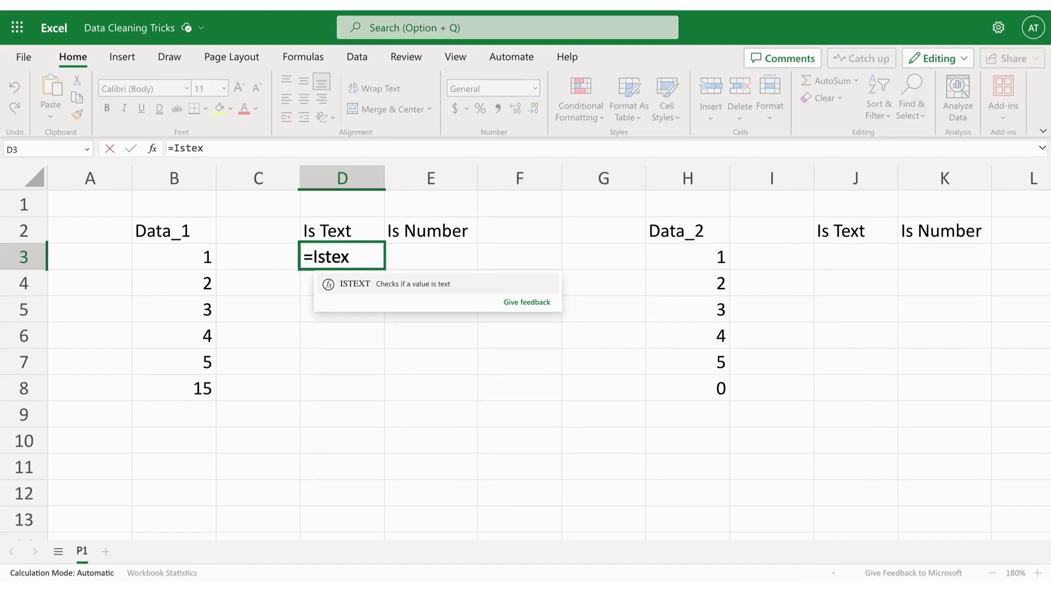
key("Tab")
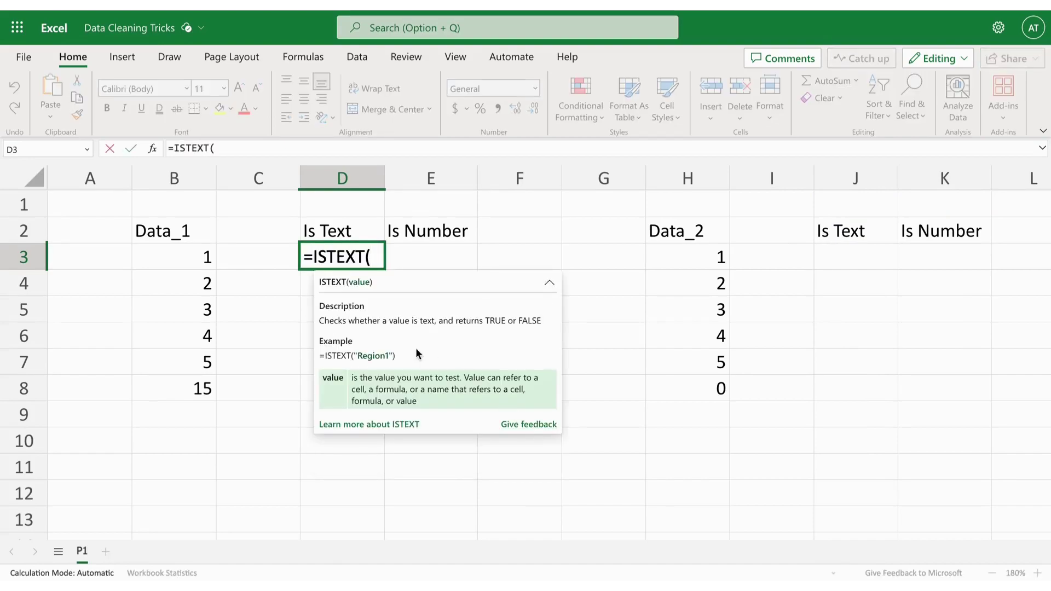
left_click(163, 253)
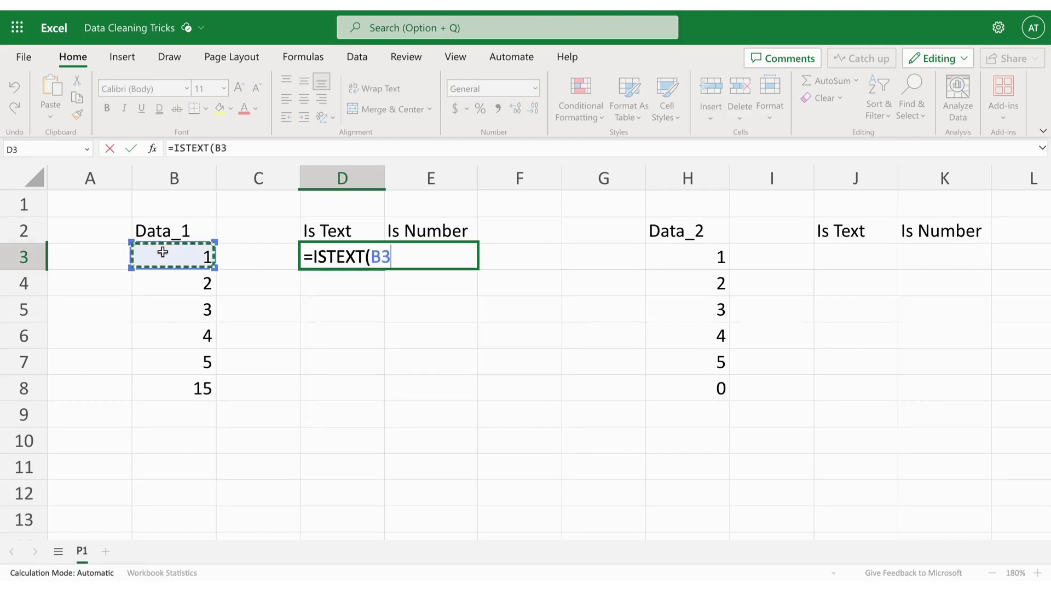
key("Return")
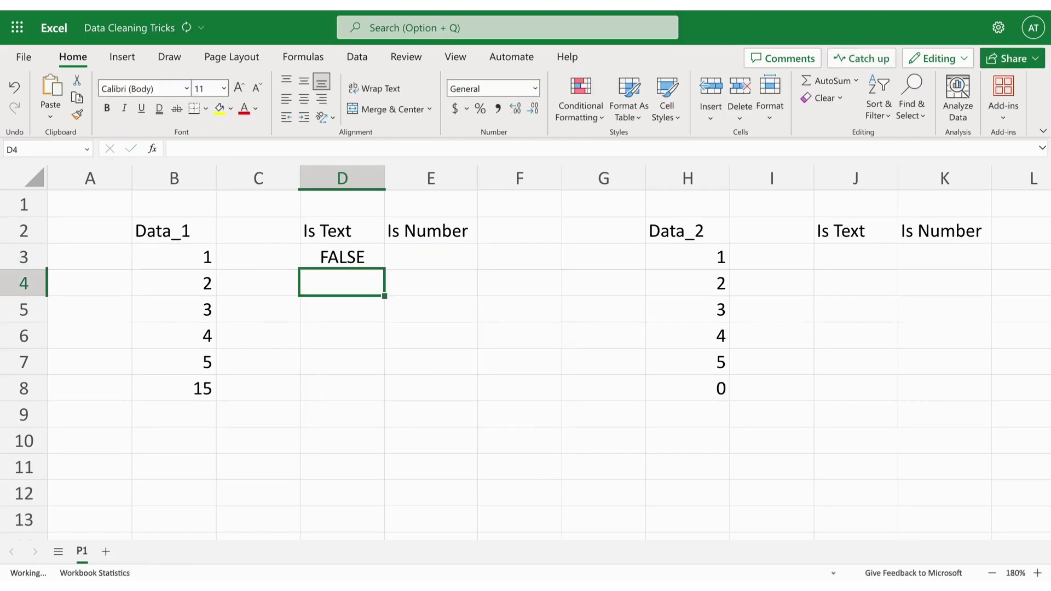
key("Up")
- Enter =ISNUMBER(B3) in E3
key("Left")
key("Left")
key("Right")
key("Right")
key("Right")
type("=Isnu")
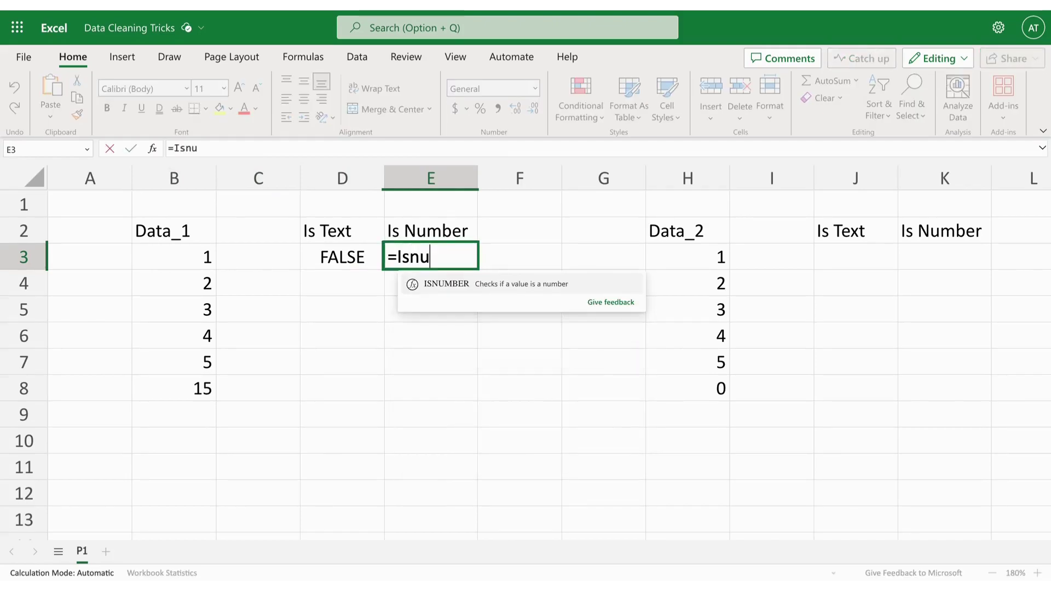
key("Tab")
key("Left")
key("Left")
key("Left")
key("Return")
key("Up")
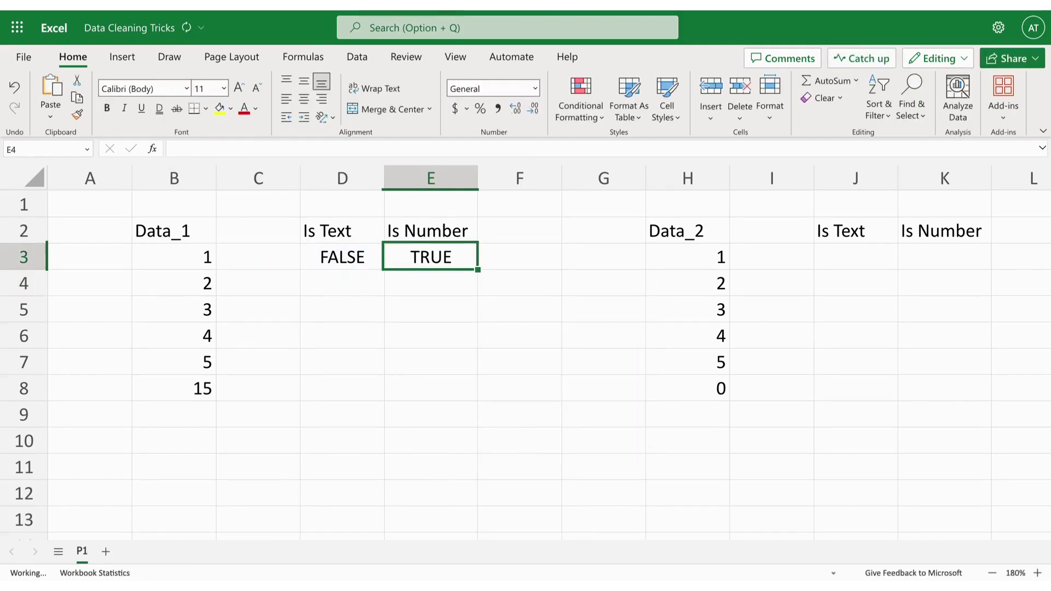
- Review the Is Text results (all FALSE) and Is Number results (all TRUE) for Data_1
key("Left")
- Copy the D3:E3 checks down through row 7
key("shift+Right")
key("ctrl+c")
key("shift+Down")
key("shift+Down")
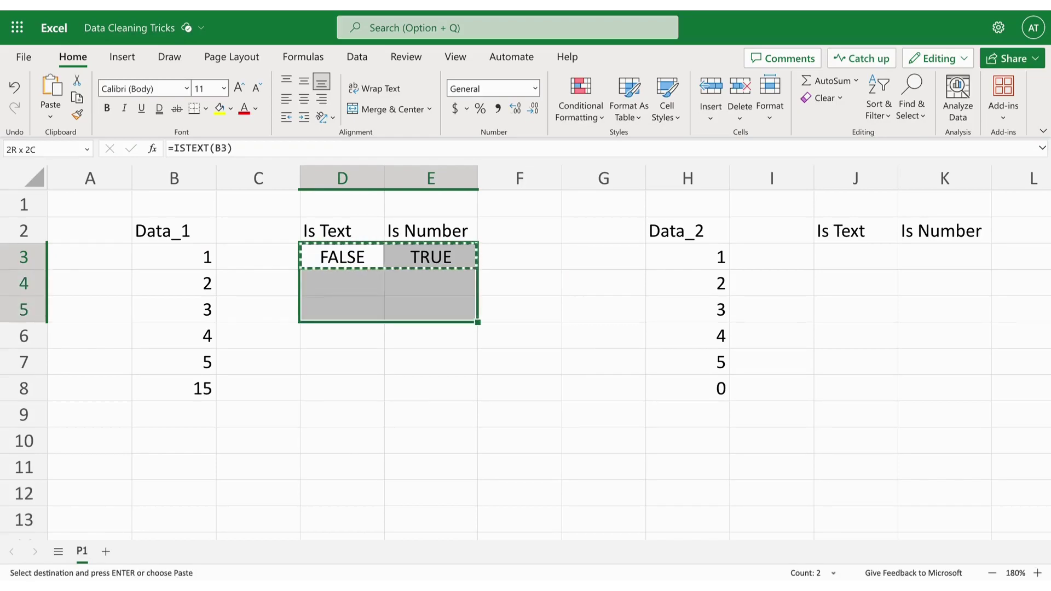
key("shift+Down")
key("shift+Down")
key("Return")
key("Left")
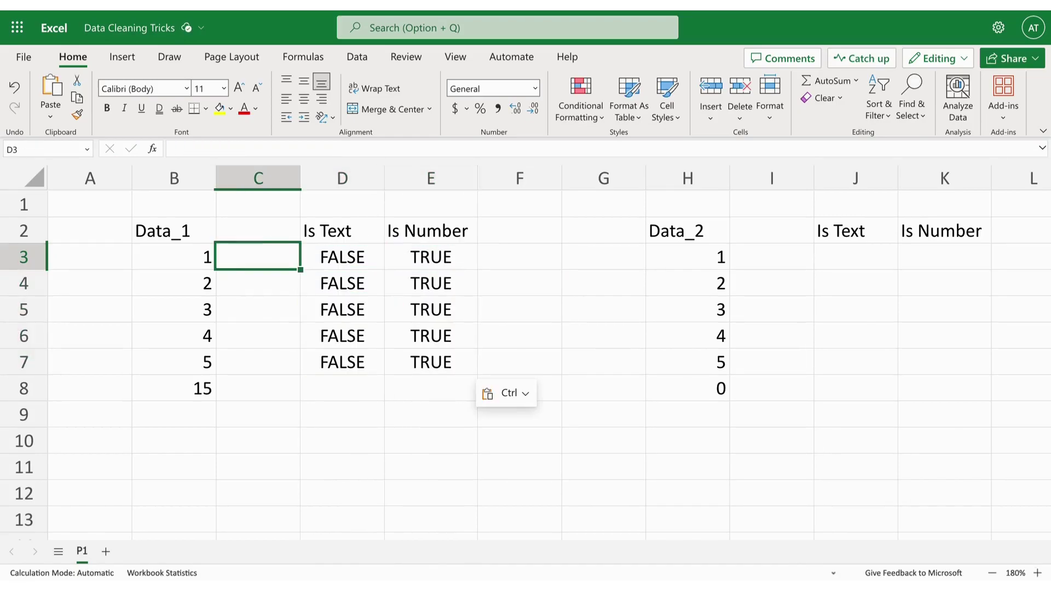
key("Left")
key("Right")
key("shift+Down")
key("shift+Down")
key("shift+Up")
key("shift+Up")
key("shift+Down")
key("shift+Down")
key("shift+Down")
key("shift+Down")
key("Right")
key("shift+Down")
key("shift+Down")
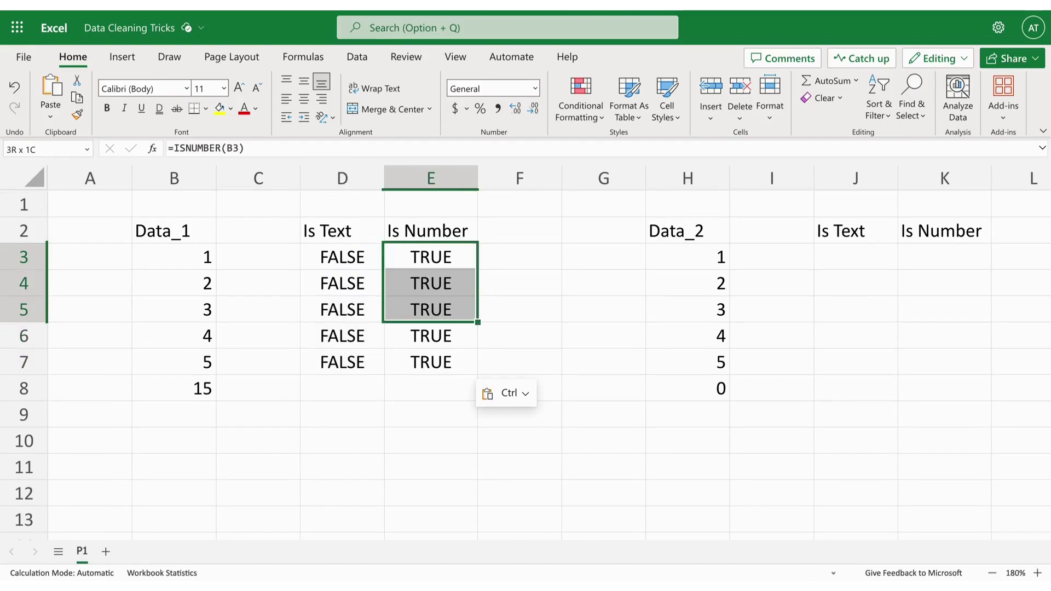
key("shift+Down")
key("shift+Down")
key("Right")
key("Right")
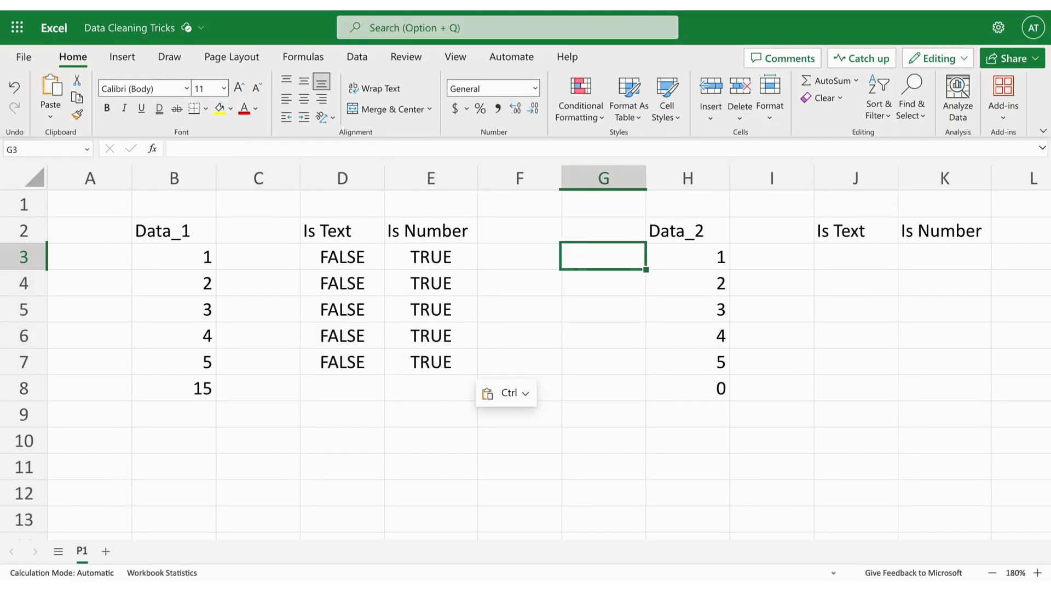
- Enter =ISTEXT(H3) in J3 and copy it down to row 7
key("Right")
key("Right")
key("Right")
type("=Is")
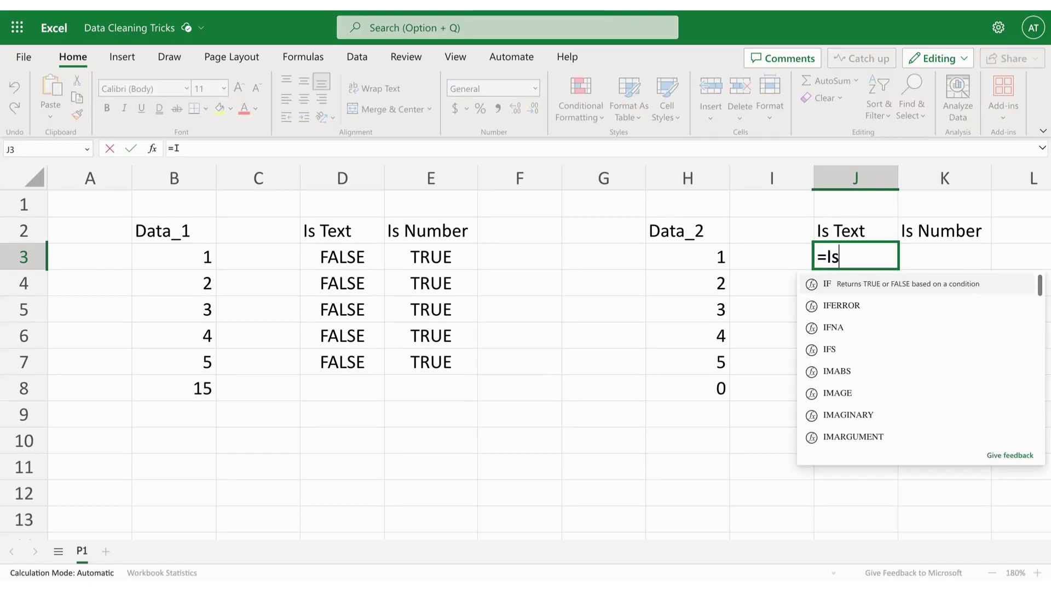
type("te")
key("Tab")
key("Left")
key("Left")
key("Return")
key("Up")
key("ctrl+c")
key("shift+Down")
key("shift+Down")
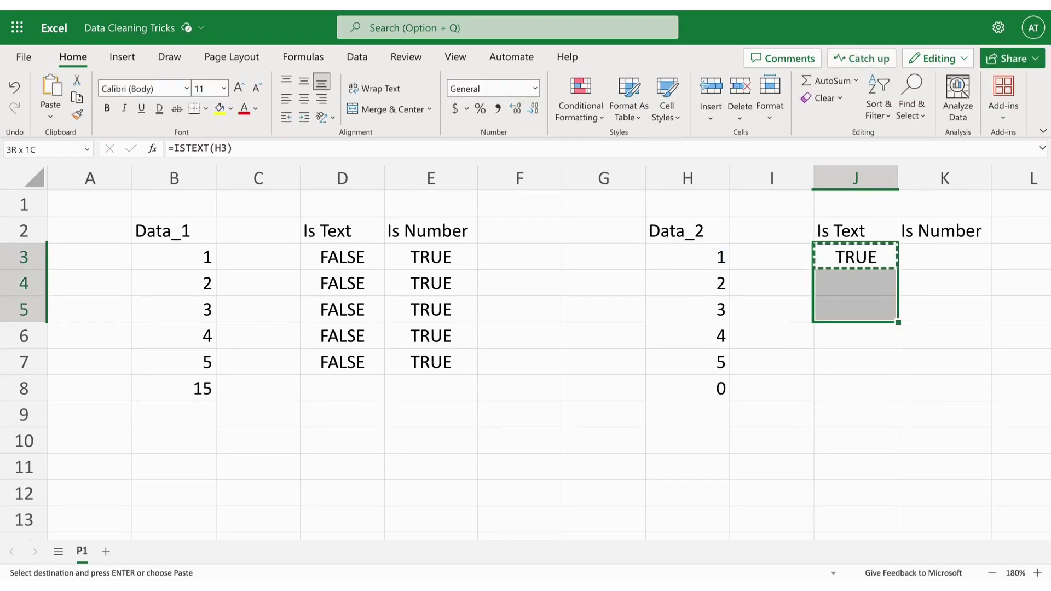
key("shift+Down")
key("shift+Down")
key("Right")
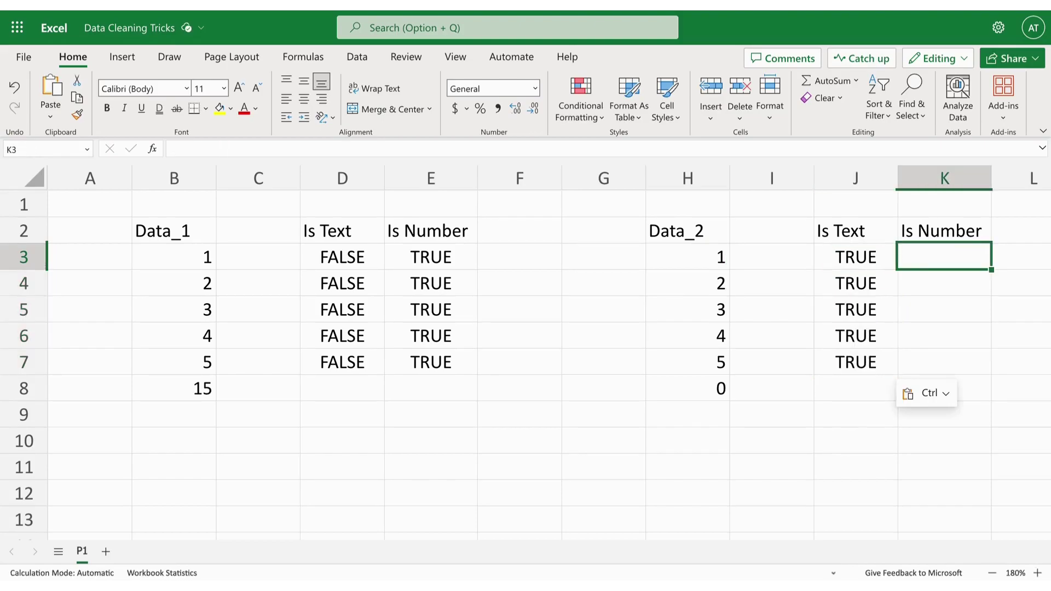
- Enter =ISNUMBER(H3) in K3, paste it down to row 7, and select the Data_2 values
type("=Isnum")
key("Tab")
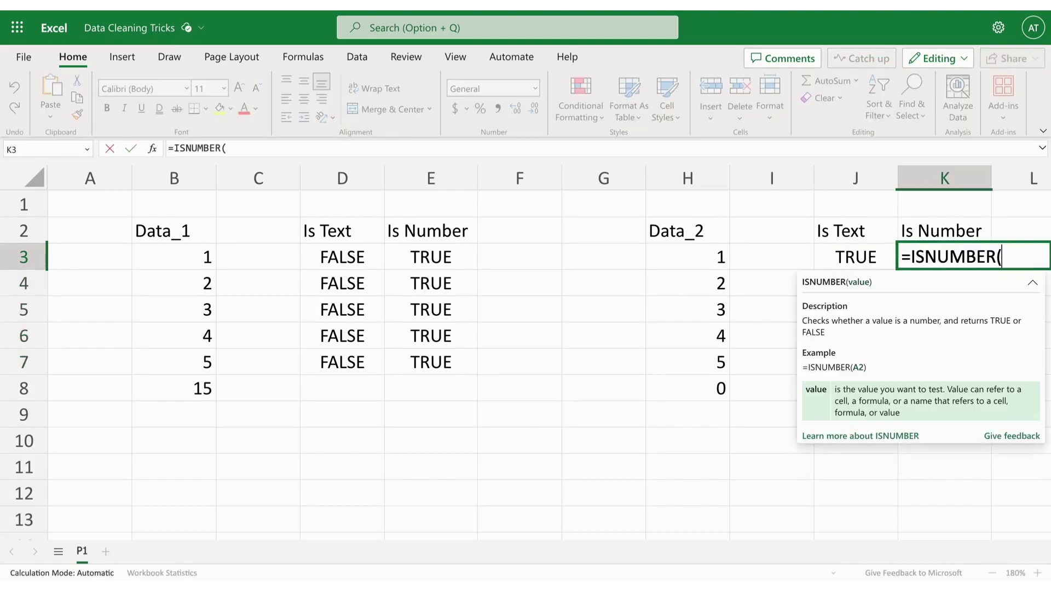
key("Left")
key("Left")
key("Left")
key("Return")
key("Up")
key("ctrl+c")
key("shift+Down")
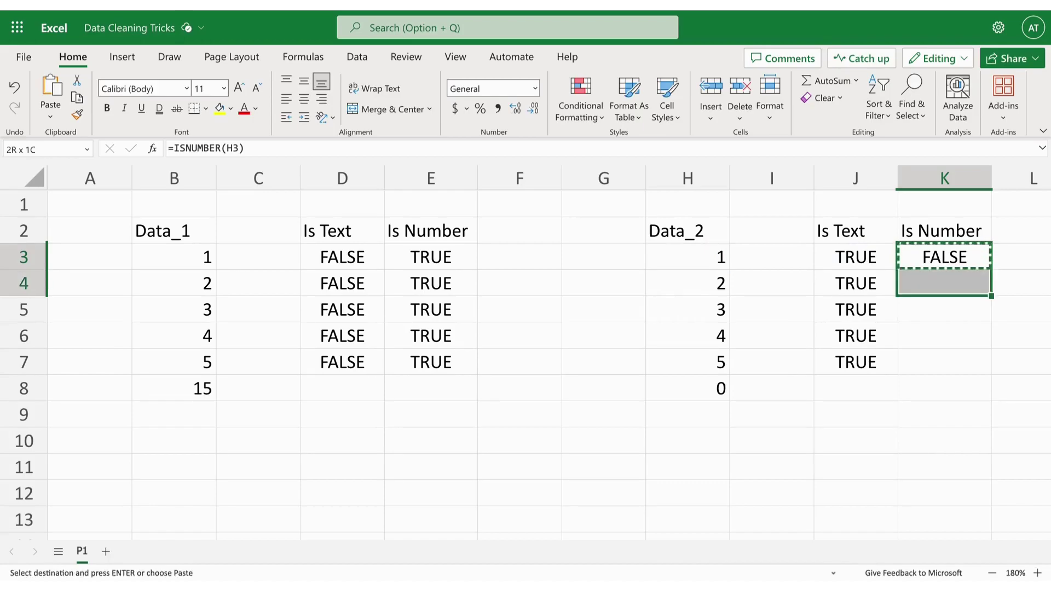
key("shift+Down")
key("shift+Down")
key("shift+Down")
key("Return")
key("Left")
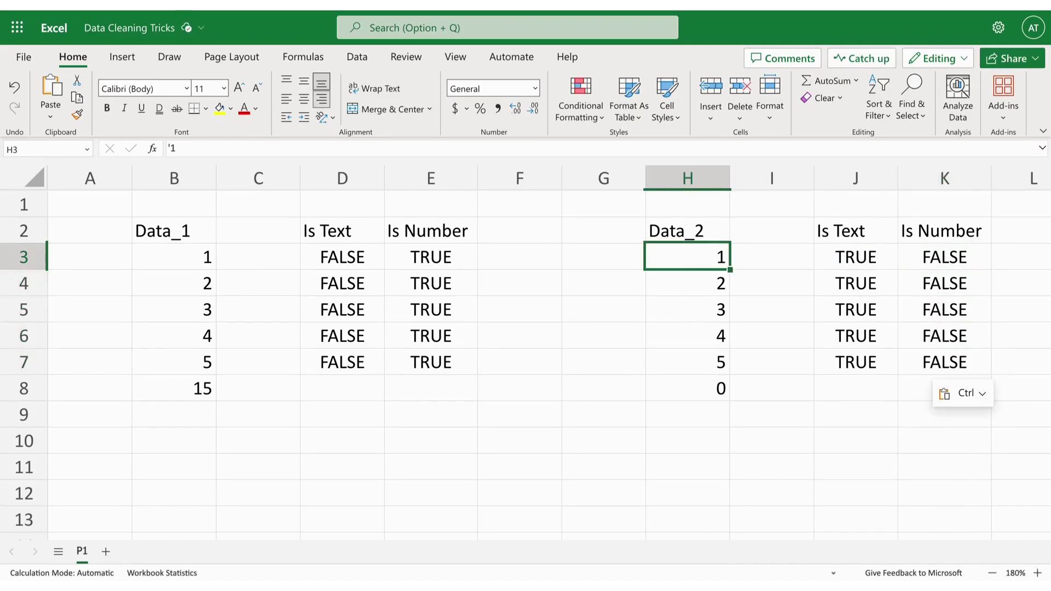
key("shift+Down")
key("shift+Down")
key("shift+Down")
key("shift+Down")
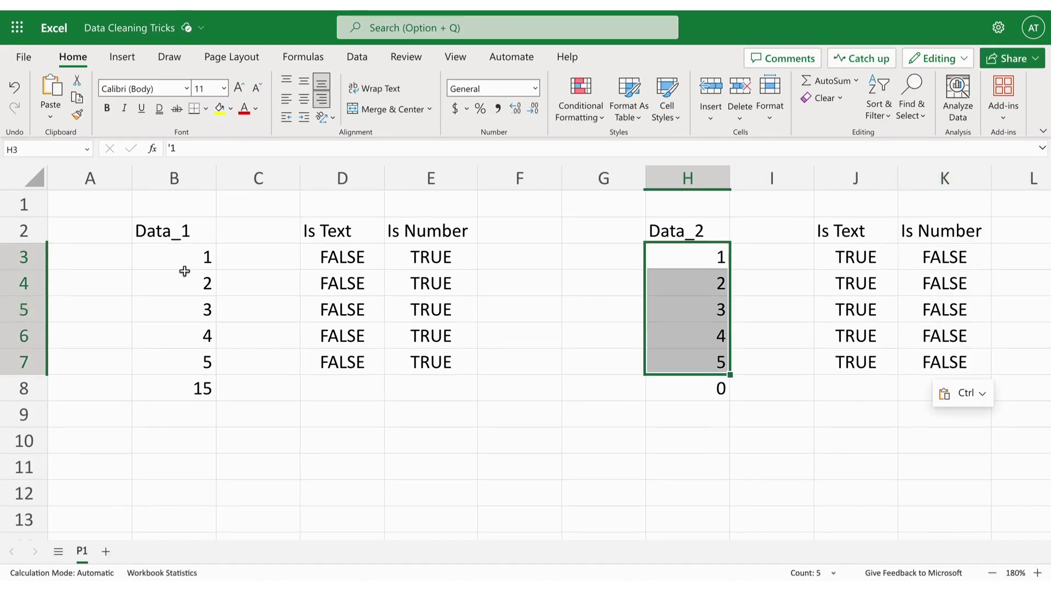
left_click(184, 271)
left_click_drag(172, 251, 177, 357)
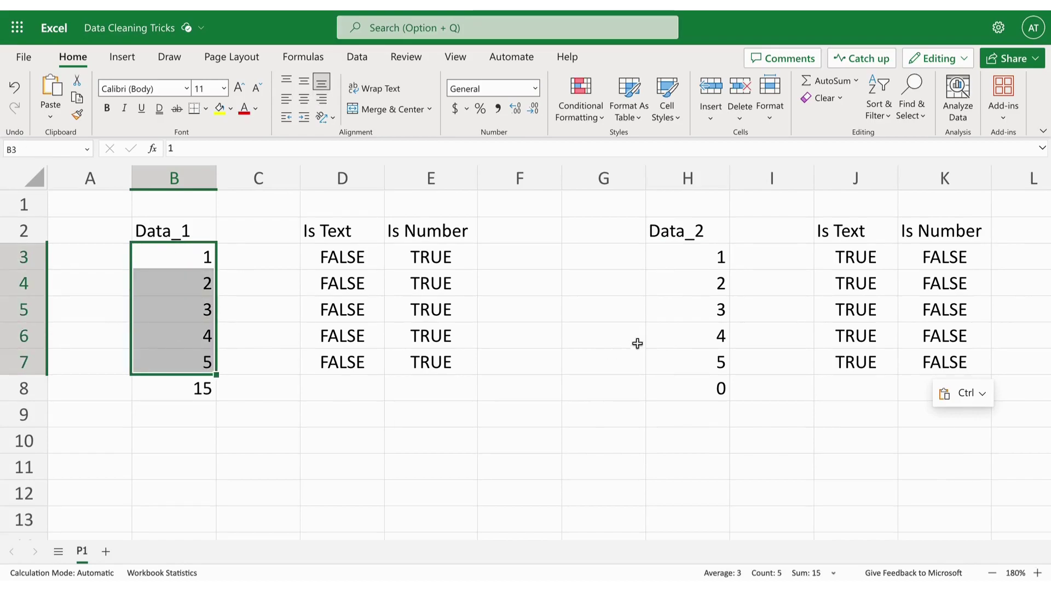
left_click_drag(663, 260, 668, 356)
left_click(881, 343)
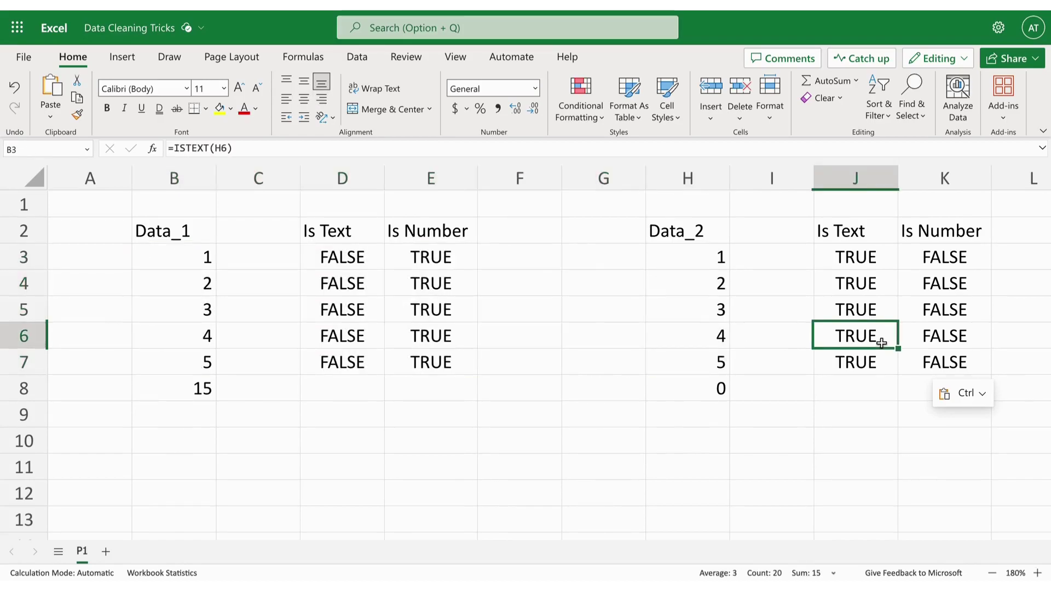
left_click(165, 259)
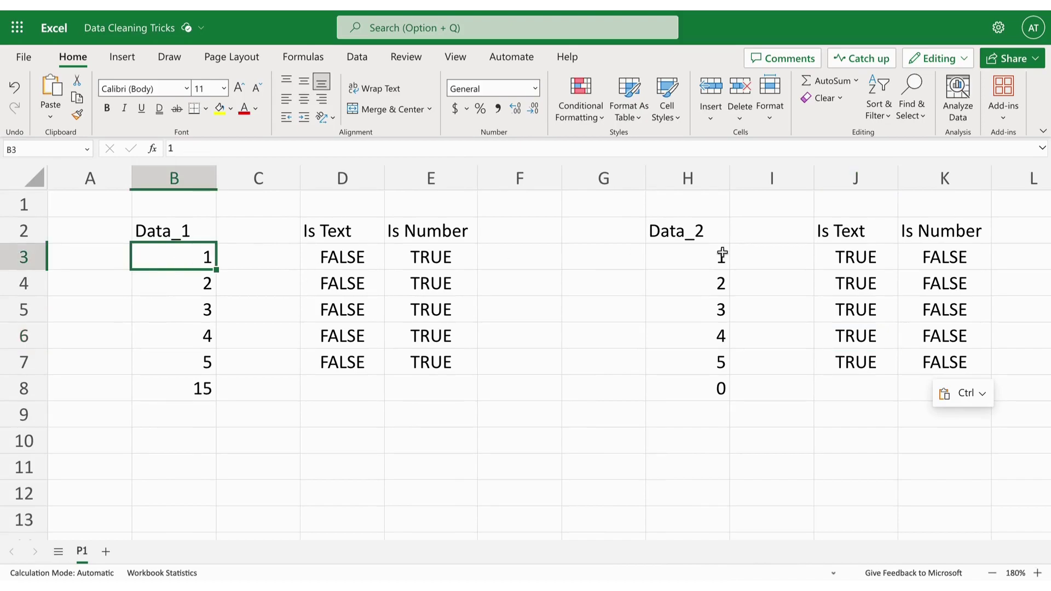
left_click(671, 261)
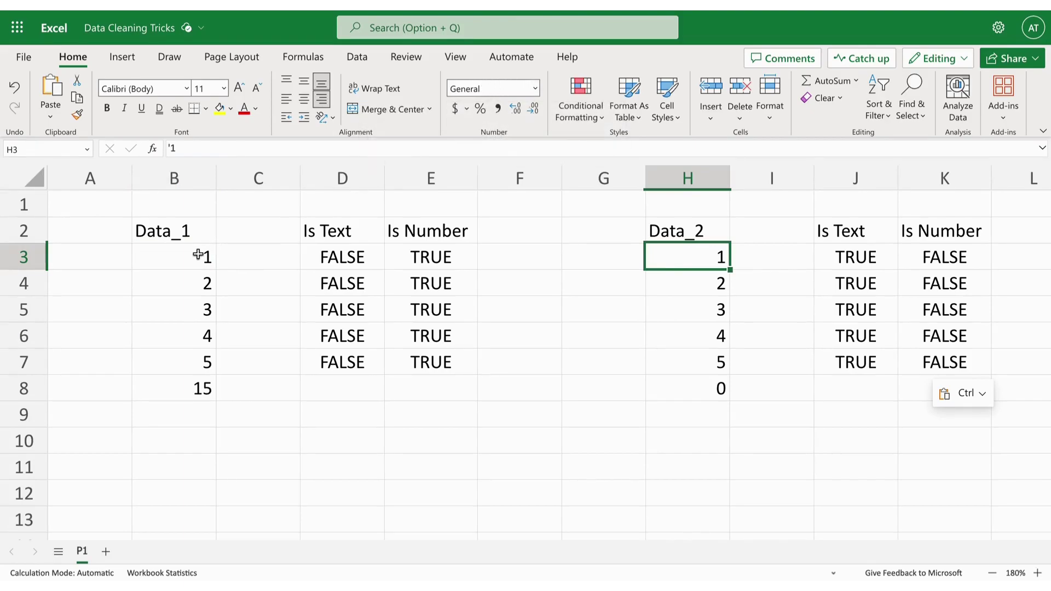
left_click(199, 255)
left_click(681, 252)
left_click_drag(164, 257, 164, 371)
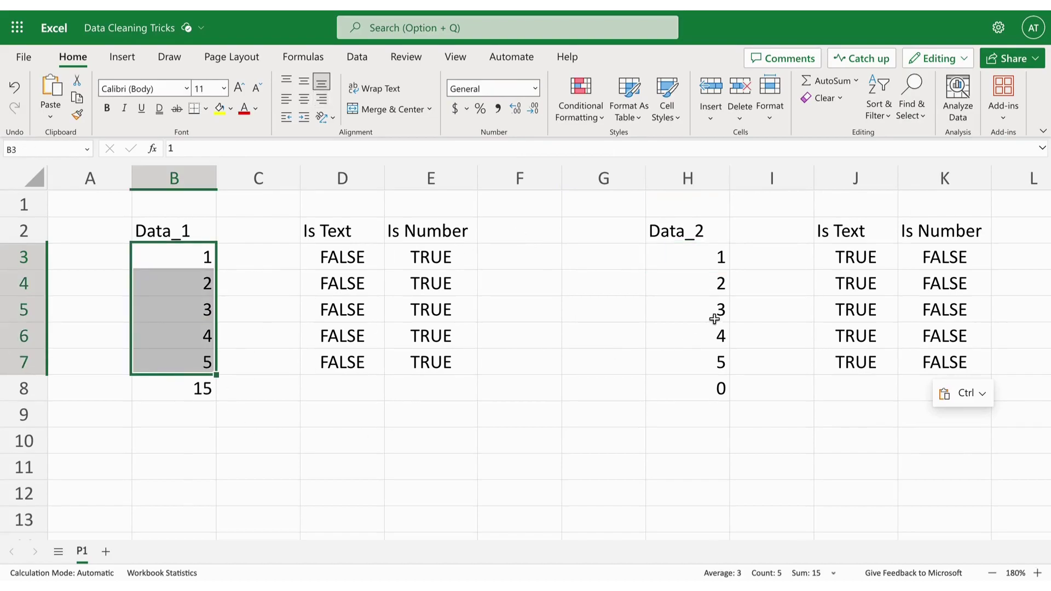
left_click_drag(702, 247, 712, 359)
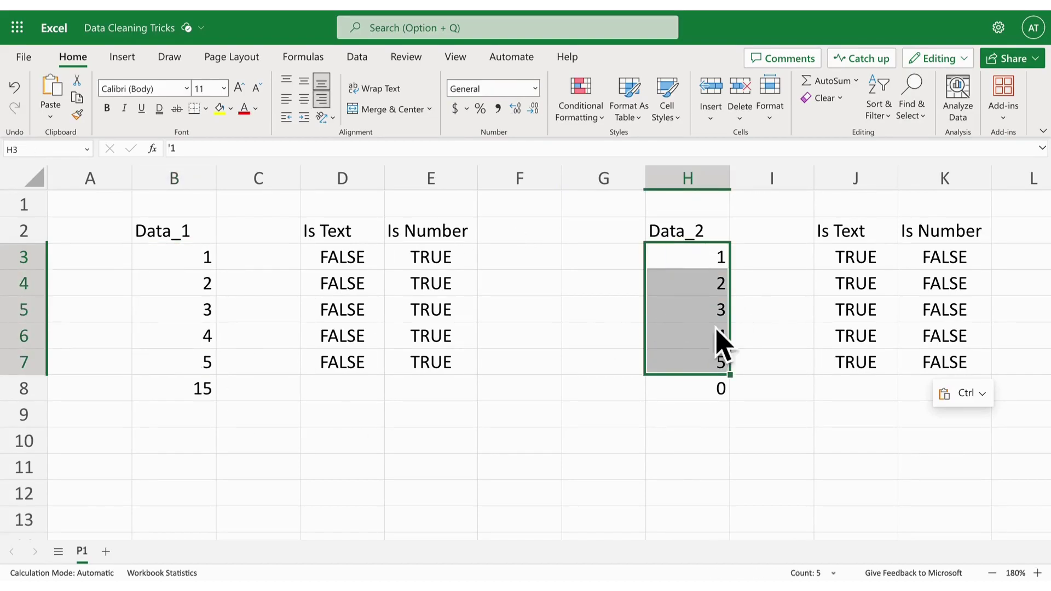
left_click(616, 416)
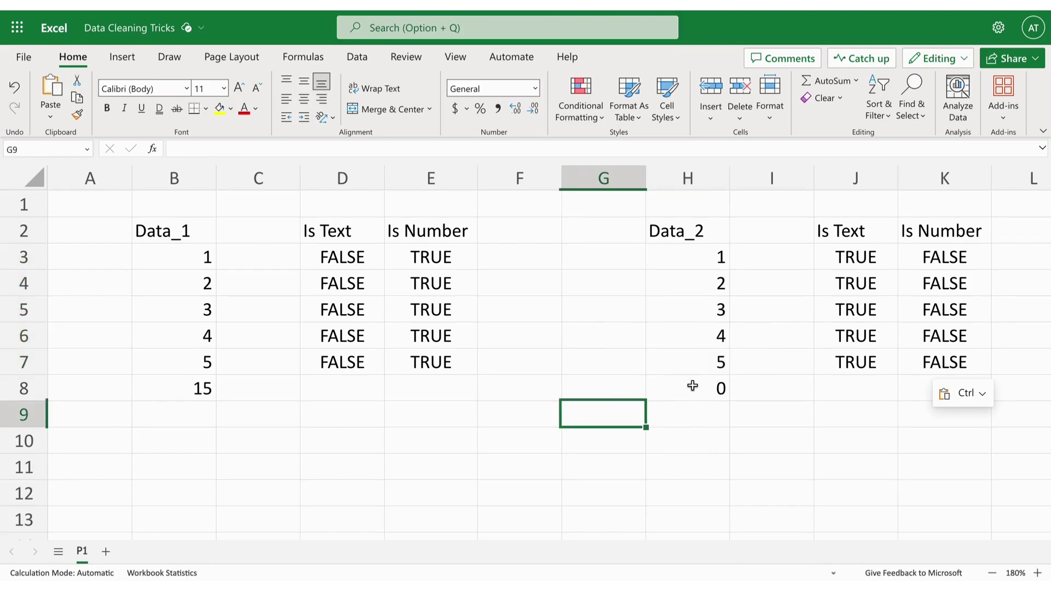
left_click(694, 385)
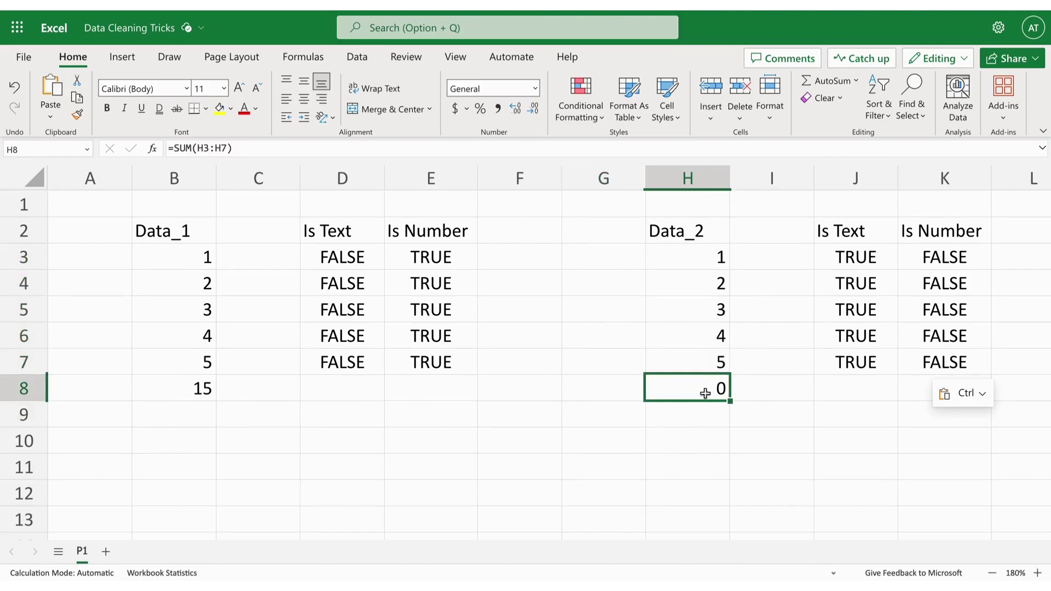
left_click(148, 390)
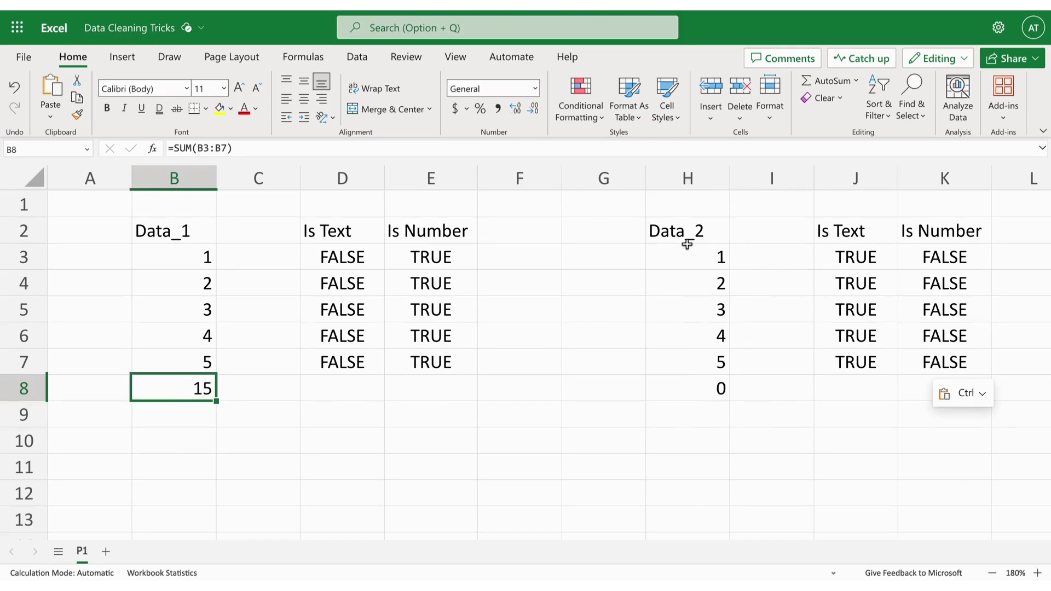
left_click_drag(674, 253, 692, 352)
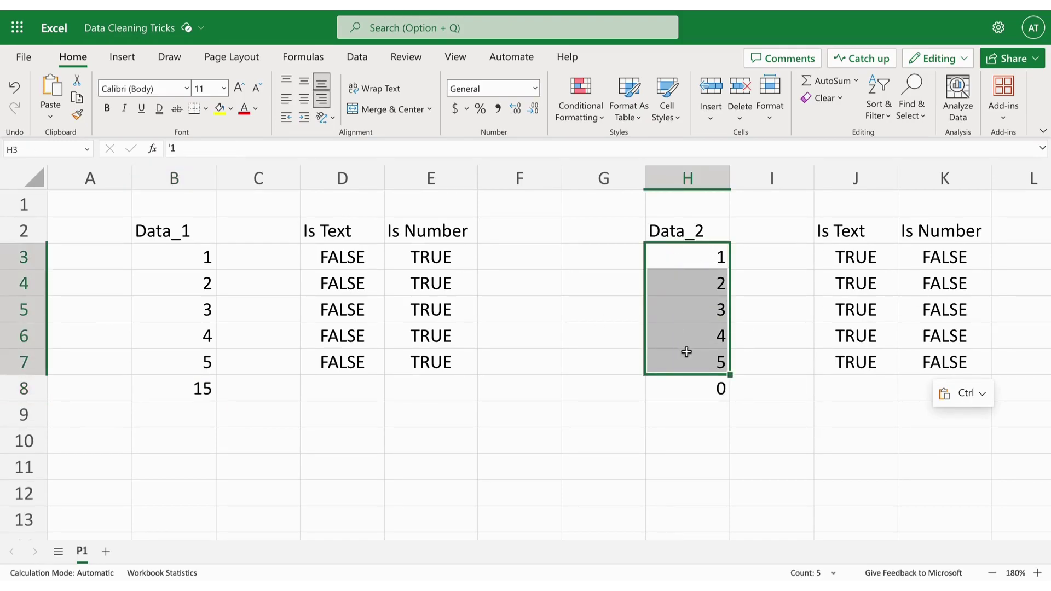
left_click(605, 438)
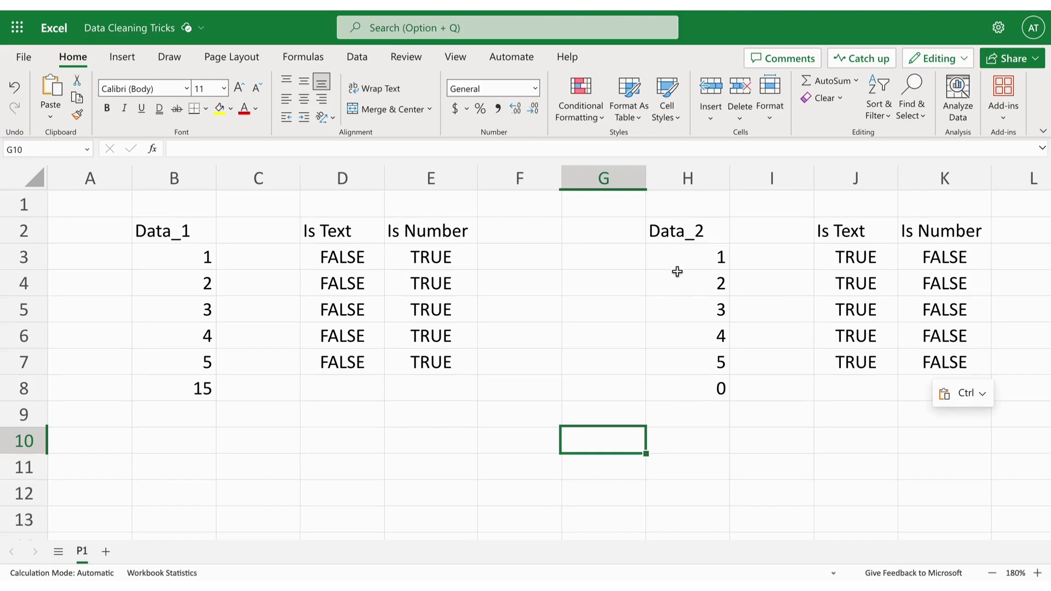
- Inspect H3's stored entry '1 and its leading apostrophe without changing it
left_click(676, 270)
type("'1")
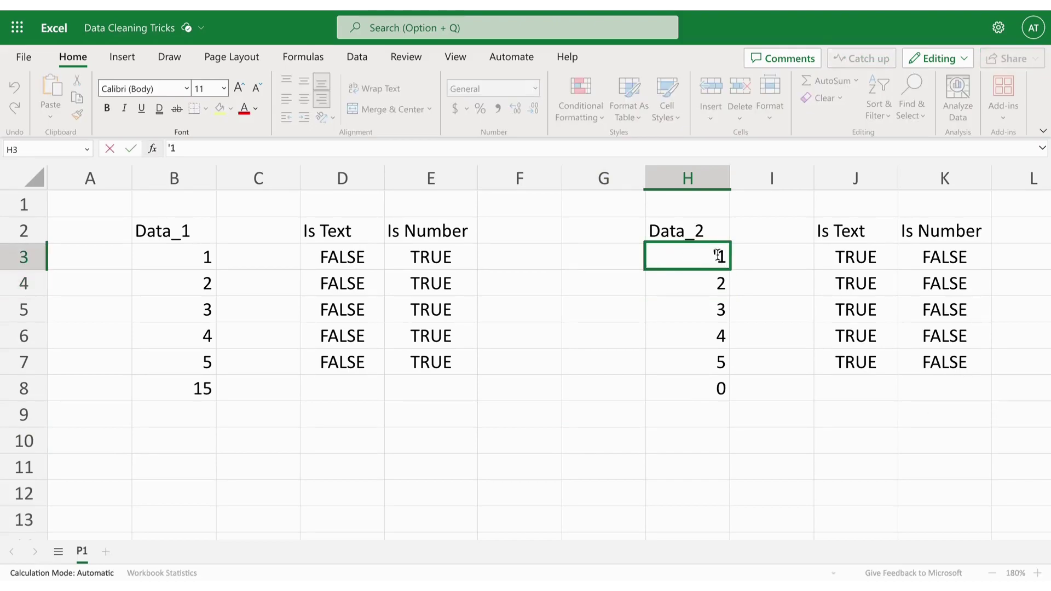
left_click_drag(718, 255, 711, 255)
key("Escape")
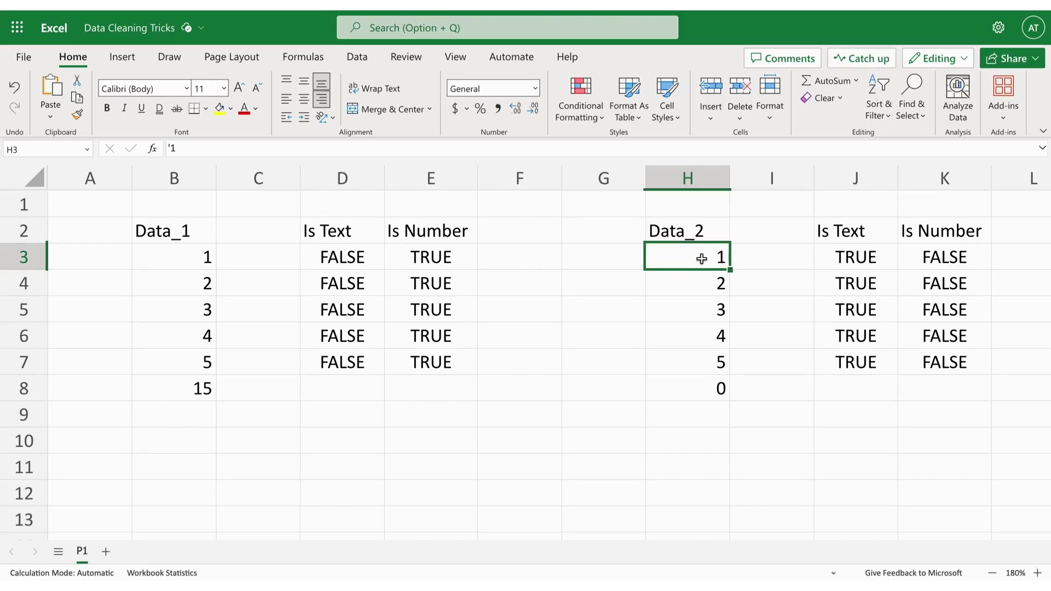
- Try deleting H3's apostrophe, undo the change, and select H3:H7
double_click(702, 258)
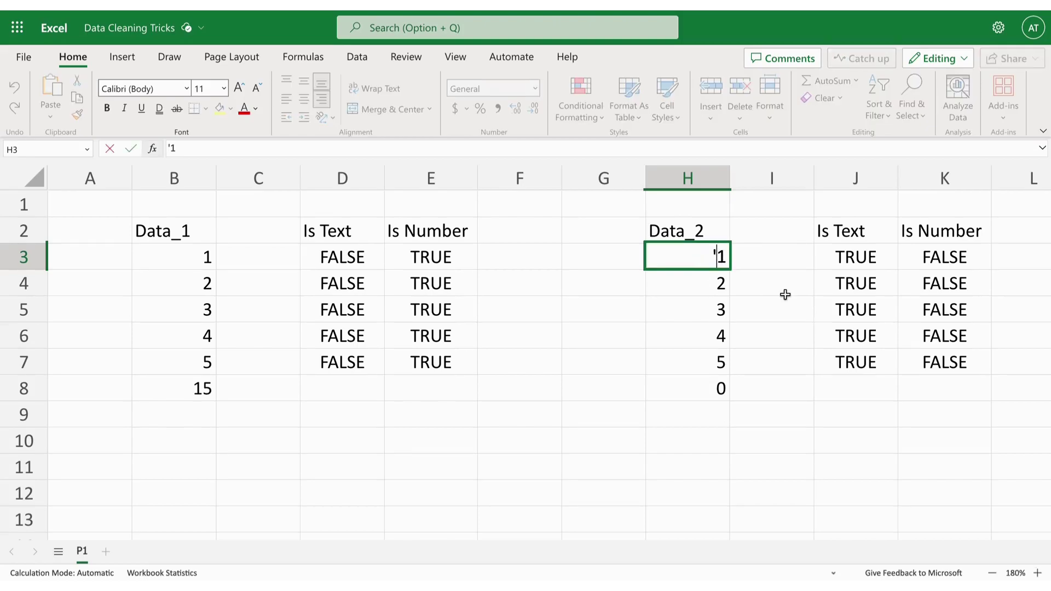
key("Delete")
key("Return")
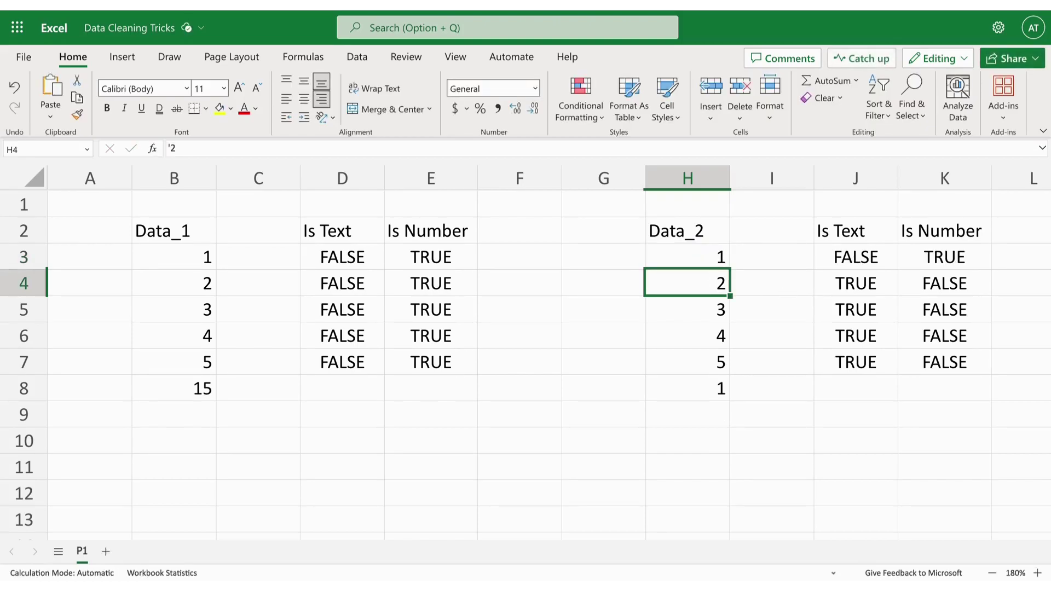
key("ctrl+z")
left_click(702, 261)
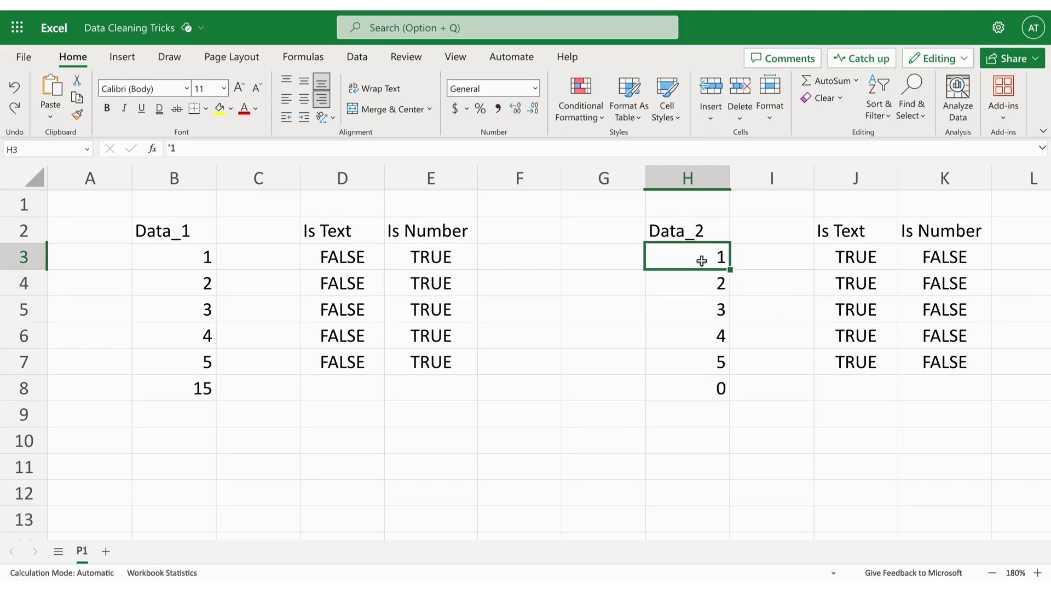
left_click_drag(702, 261, 706, 350)
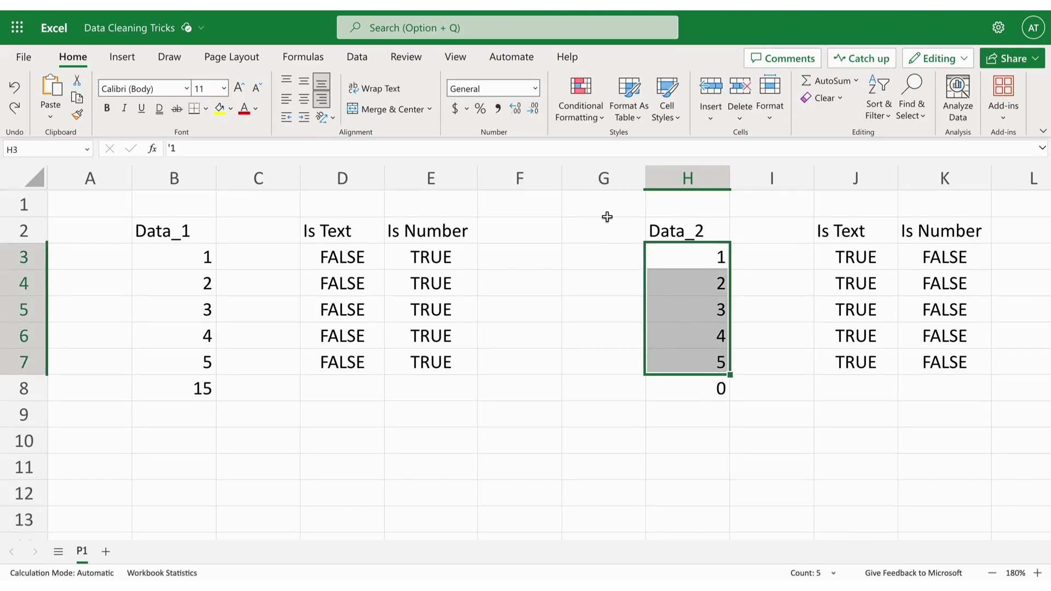
- Open Data > Text to Columns, try the Custom delimiter option, then dismiss it
left_click(360, 54)
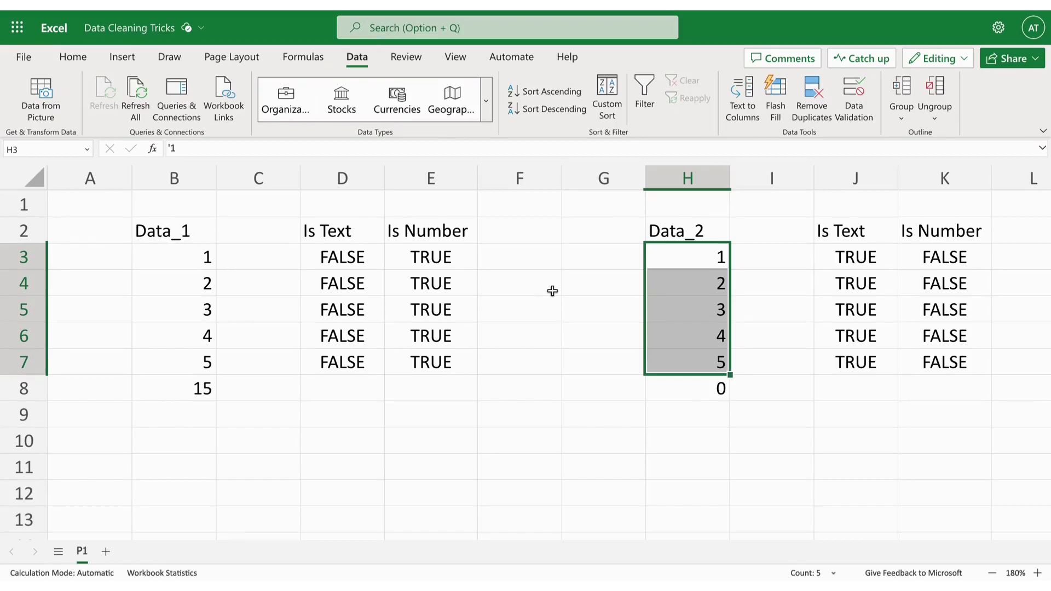
left_click(756, 109)
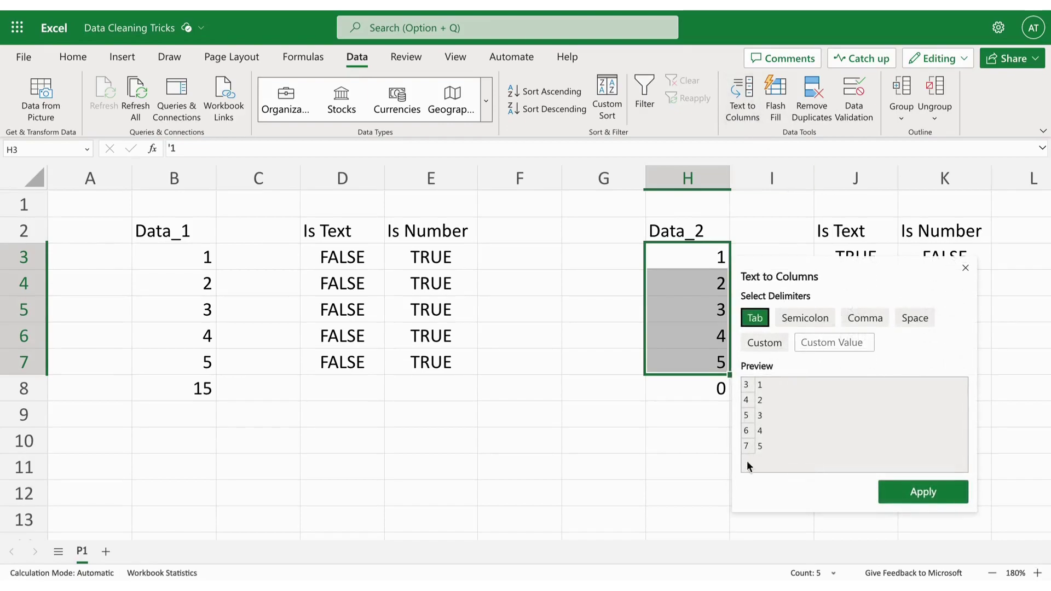
left_click(807, 341)
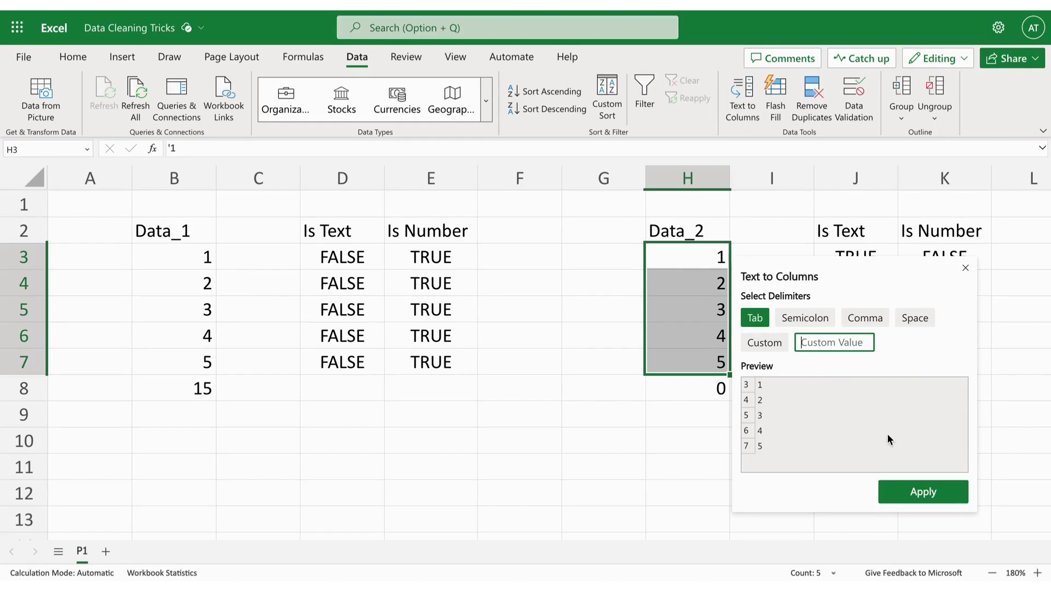
left_click(914, 495)
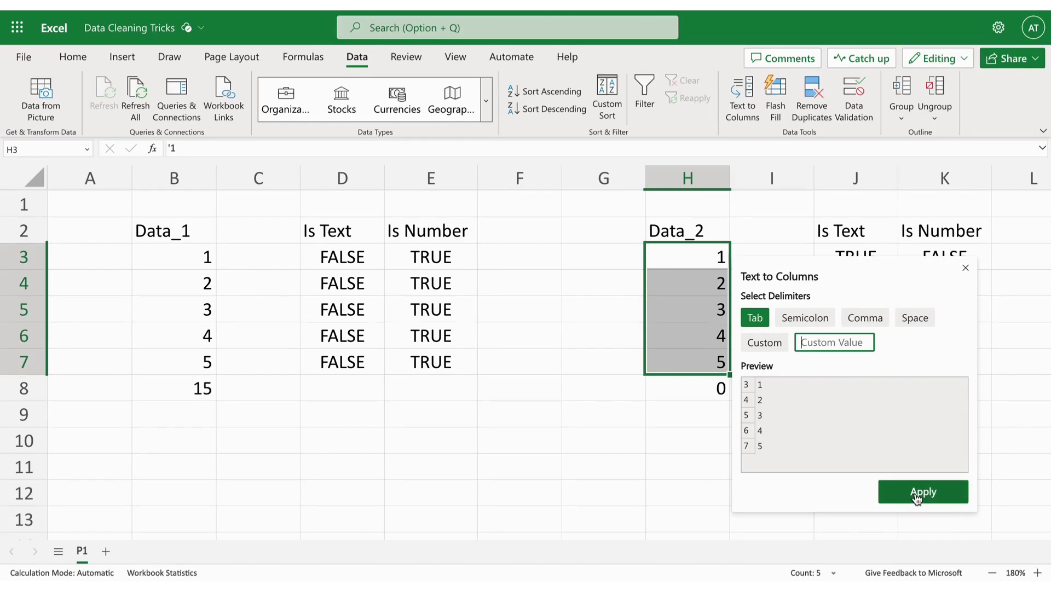
- Recheck H3's apostrophe, reselect H3:H7, and reopen Text to Columns at the Custom delimiter field
double_click(692, 255)
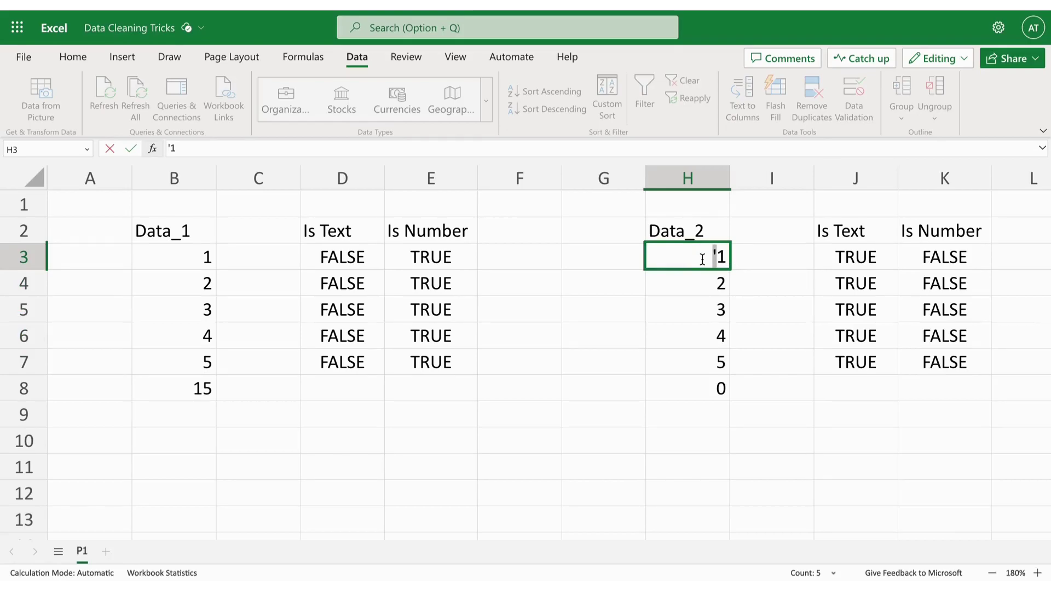
left_click_drag(676, 263, 672, 356)
left_click(743, 104)
left_click(803, 343)
- Split Data_2 on the ' delimiter and move the numbers from I3:I7 back to H3:H7
type("'")
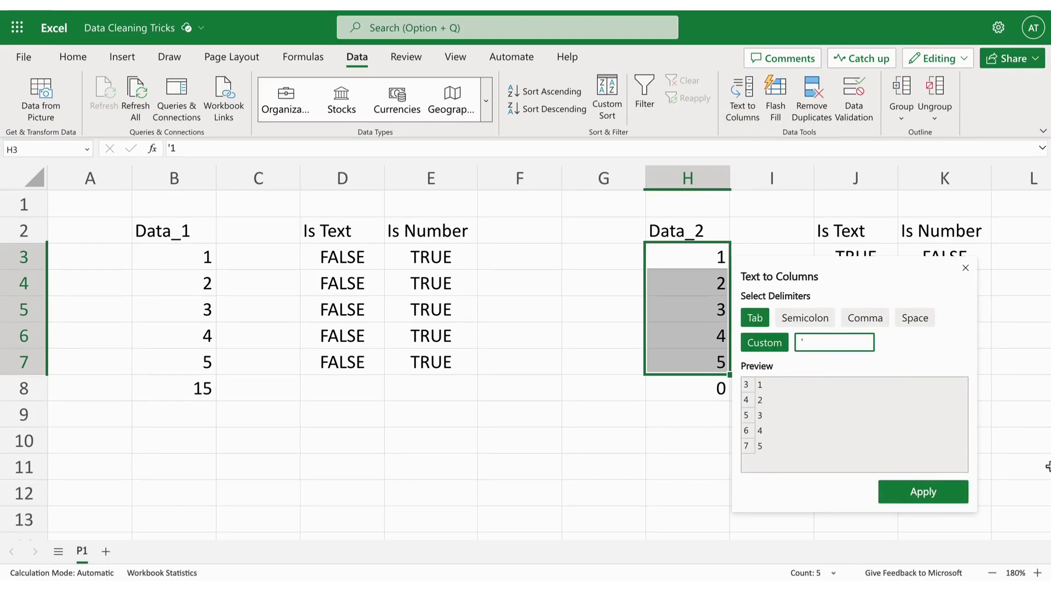
left_click(931, 496)
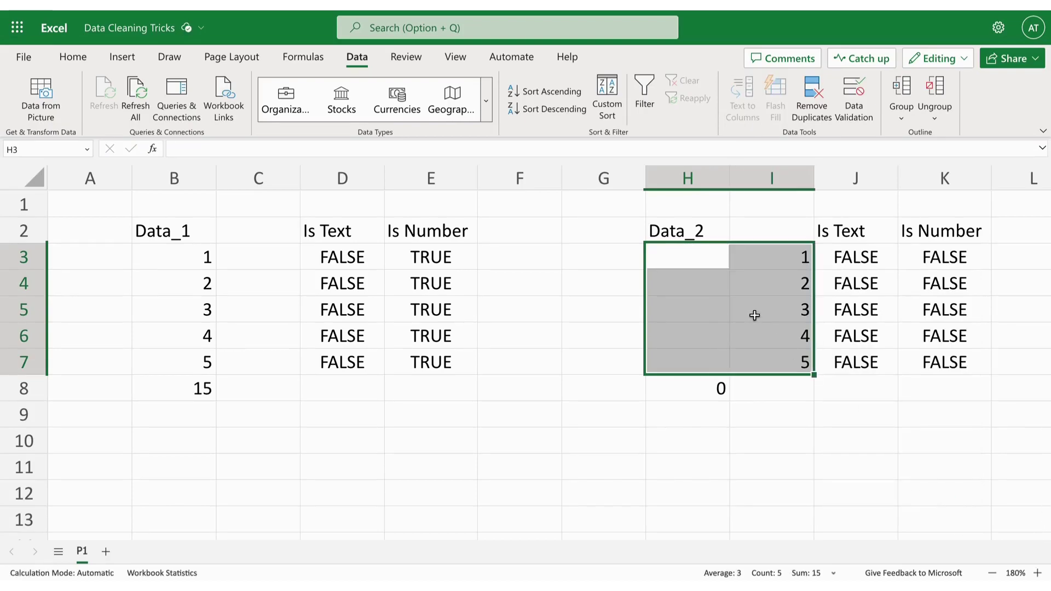
left_click_drag(768, 268, 765, 360)
key("ctrl+x")
left_click(703, 268)
key("ctrl+v")
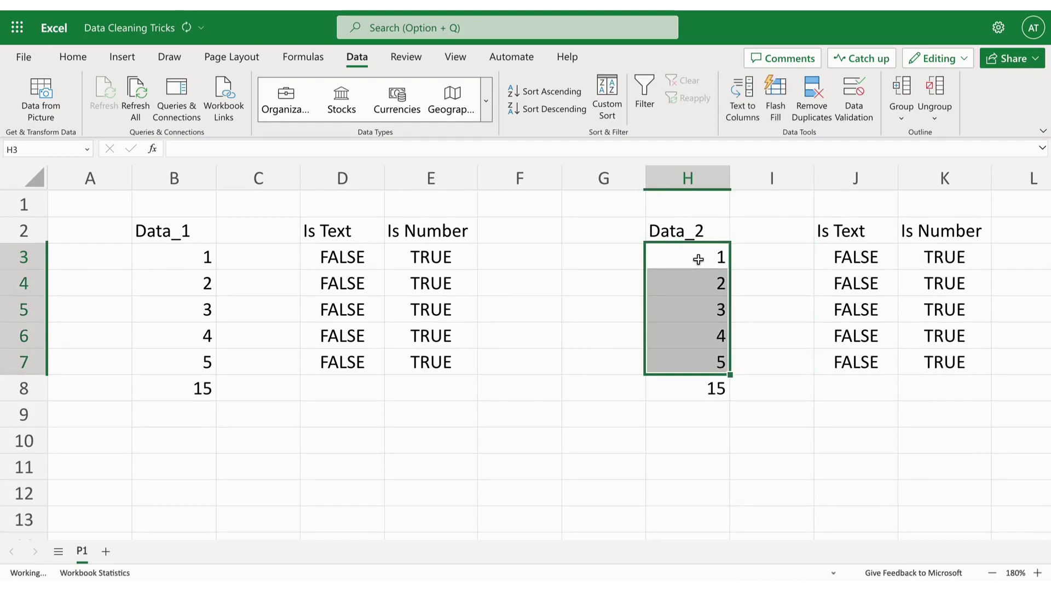
- Rebuild H8 as =SUM(H3:H7), now totalling 15, and confirm by selecting the values
left_click(682, 388)
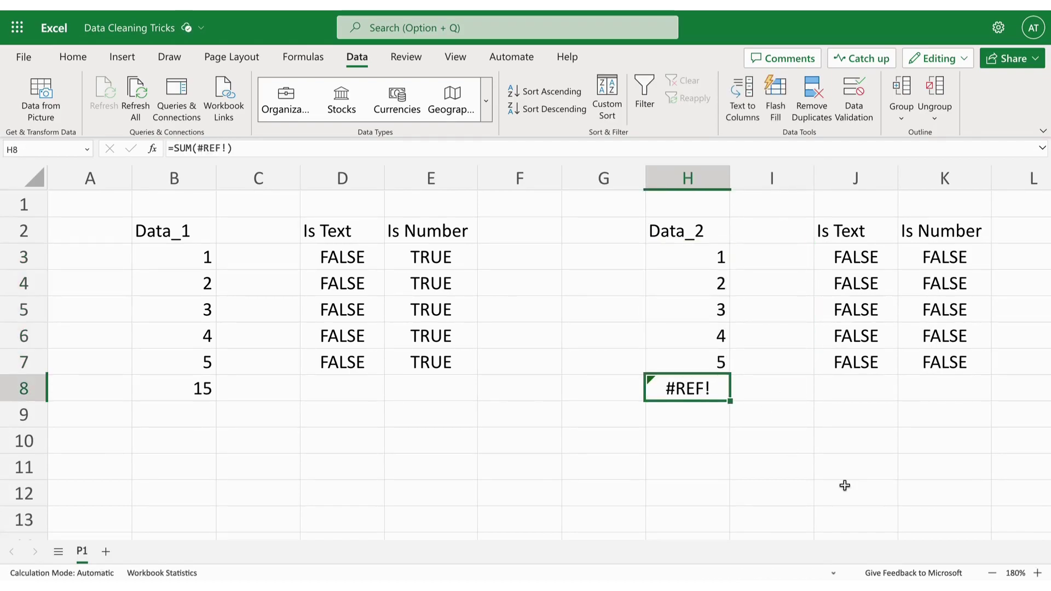
type("=Sum(")
key("Up")
key("Up")
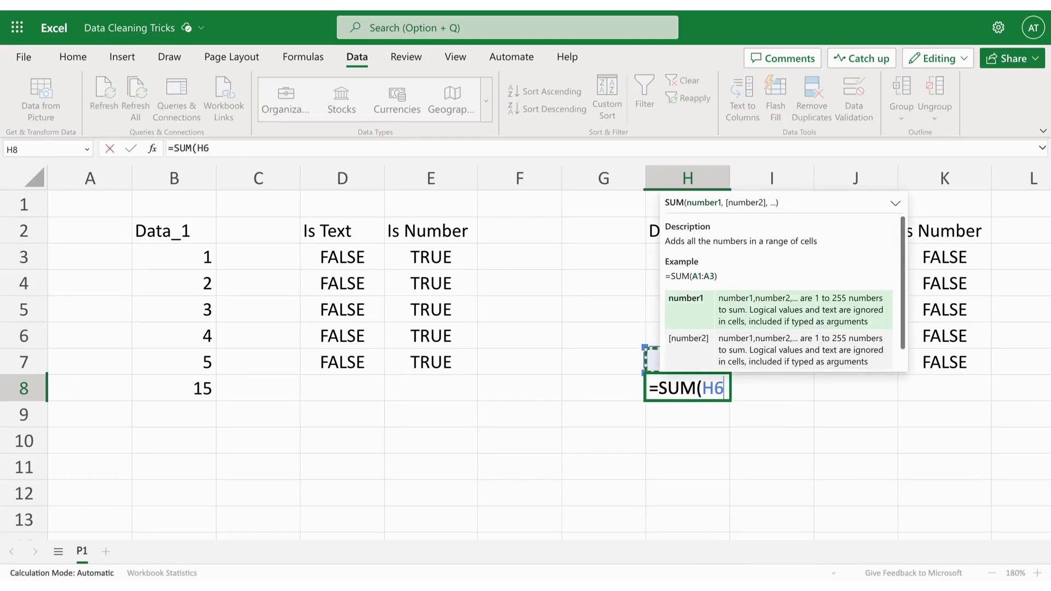
key("Up")
key("Up")
key("Up")
key("shift+Down")
key("shift+Down")
key("shift+Down")
key("shift+Down")
key("Return")
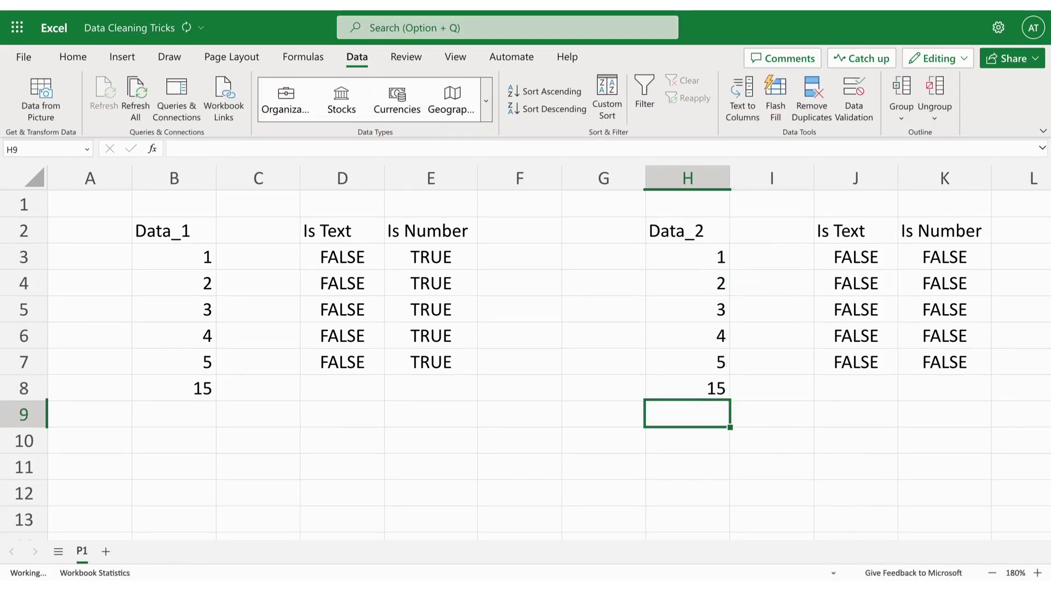
key("Up")
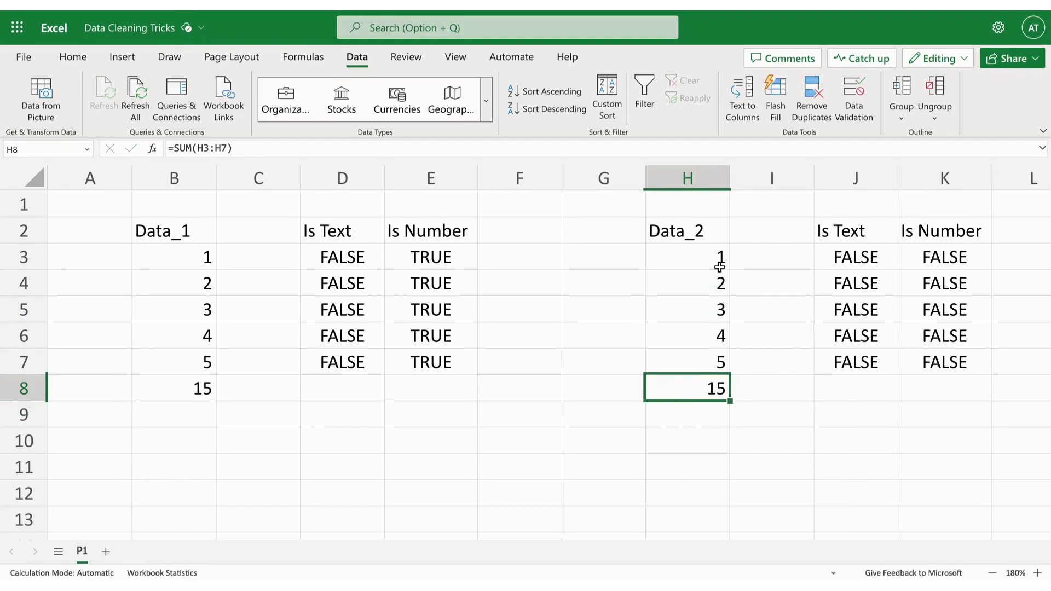
left_click_drag(684, 258, 718, 363)
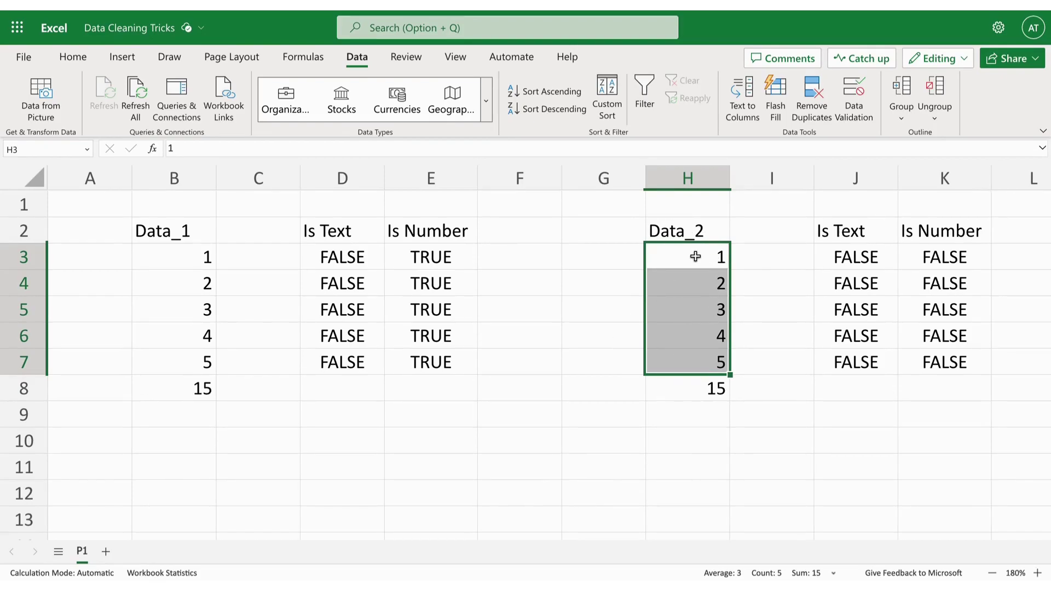
left_click(580, 254)
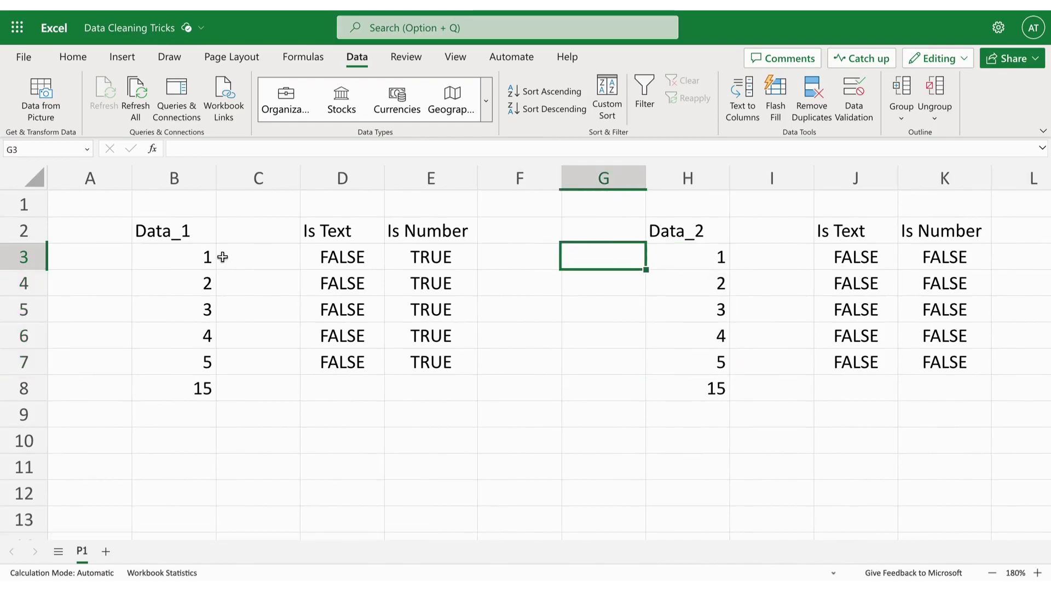
mouse_move(163, 236)
left_mouse_down()
mouse_move(384, 366)
mouse_move(584, 398)
mouse_move(915, 415)
mouse_move(916, 393)
left_mouse_up()
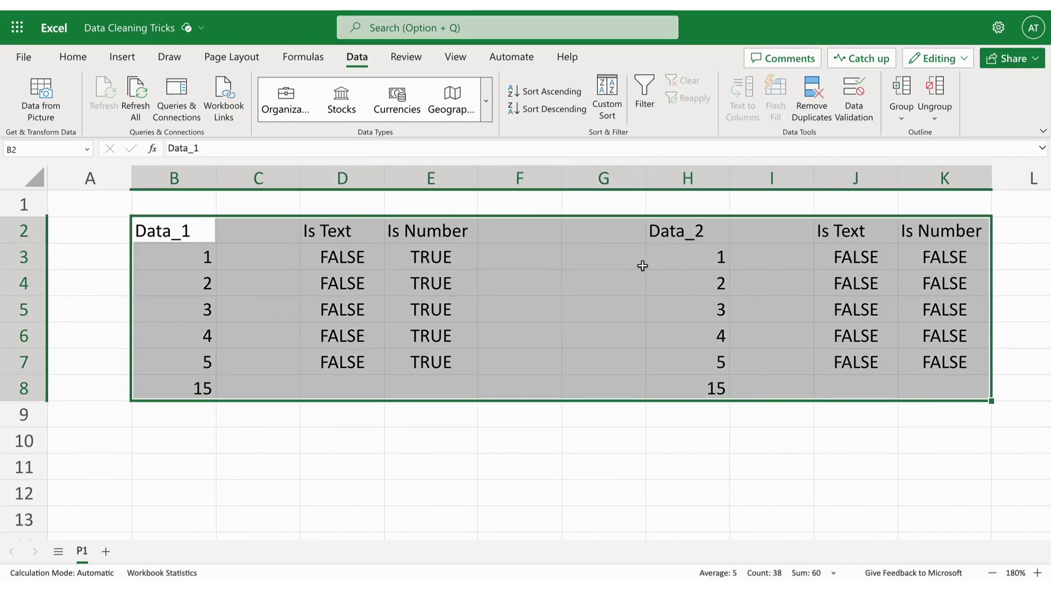
left_click(614, 269)
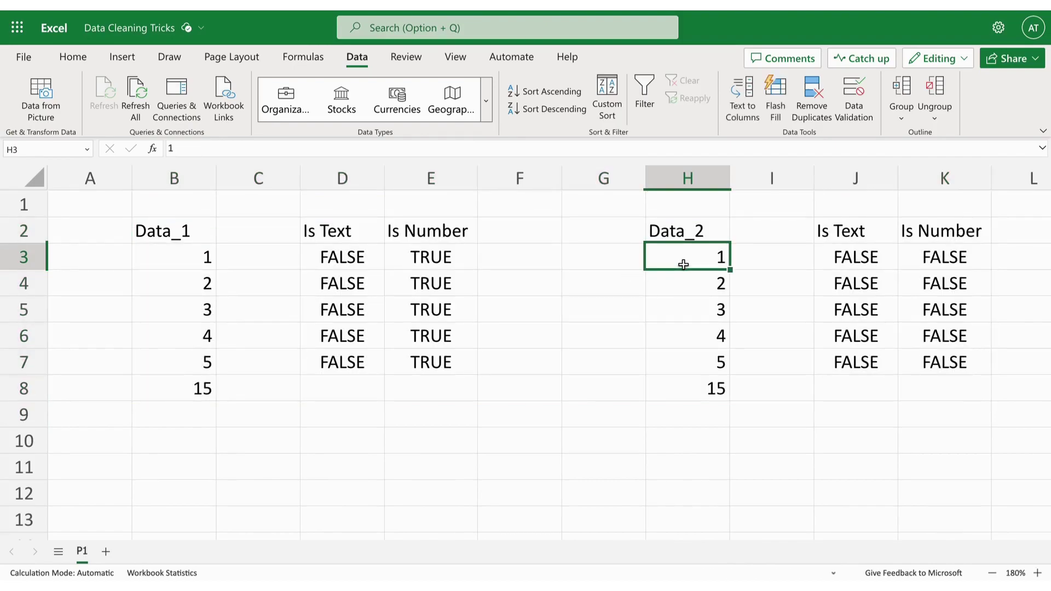
mouse_move(683, 265)
left_mouse_down()
mouse_move(680, 380)
mouse_move(686, 366)
left_mouse_up()
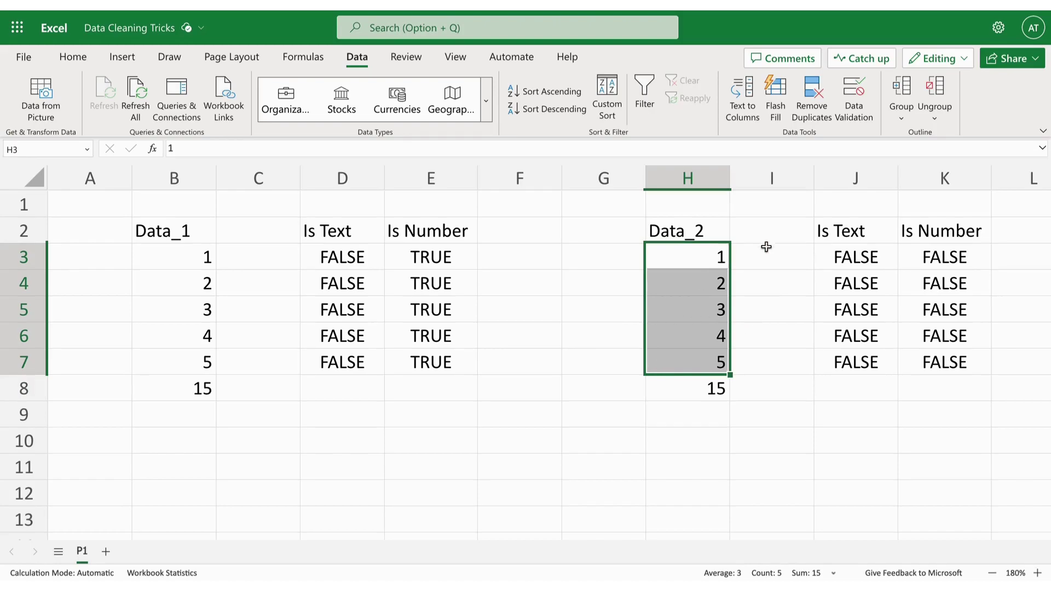
double_click(706, 259)
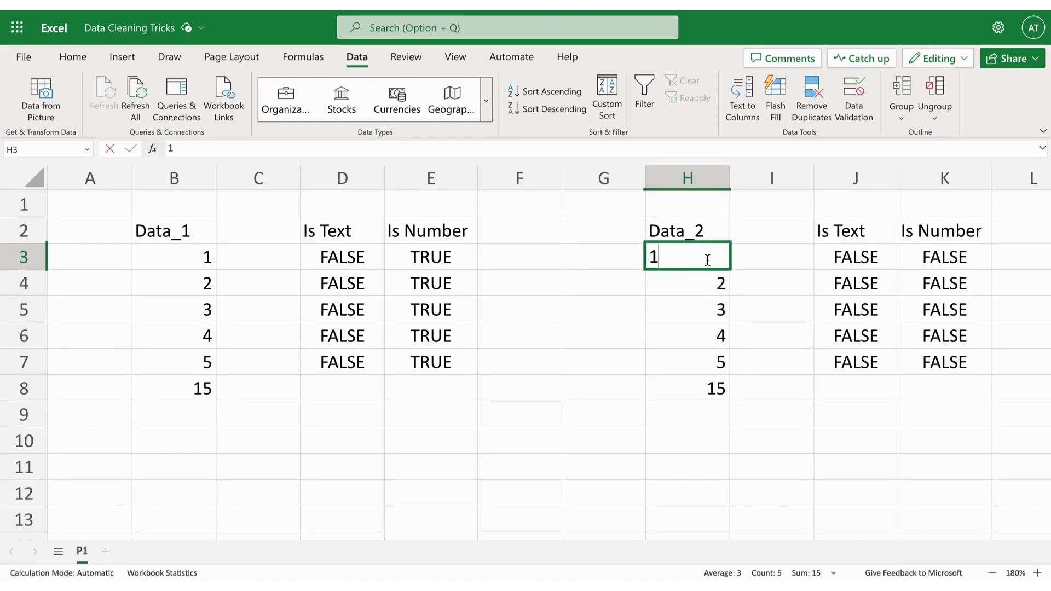
left_click_drag(695, 258, 605, 258)
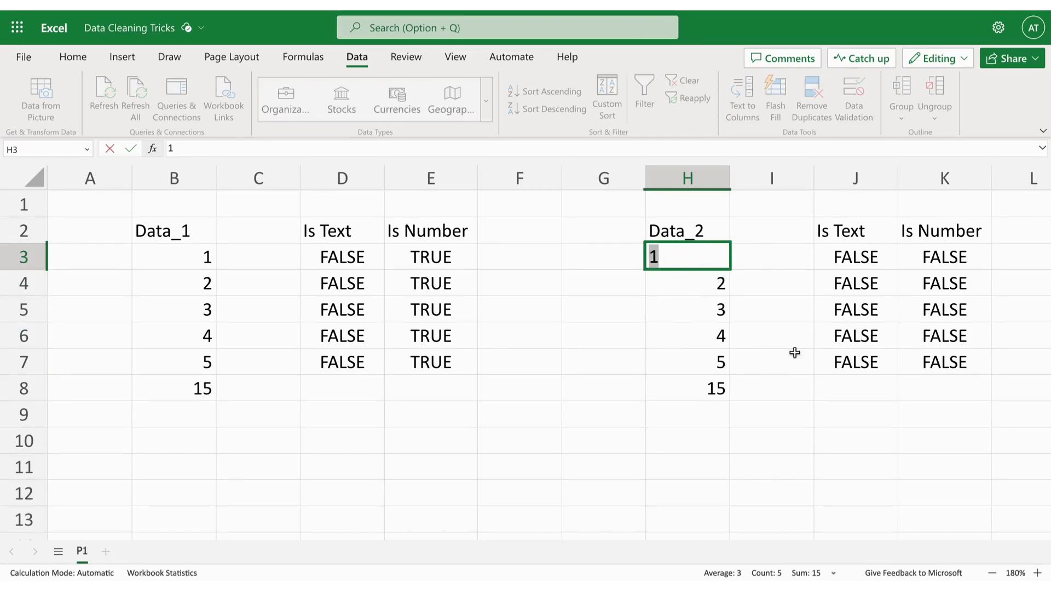
key("Escape")
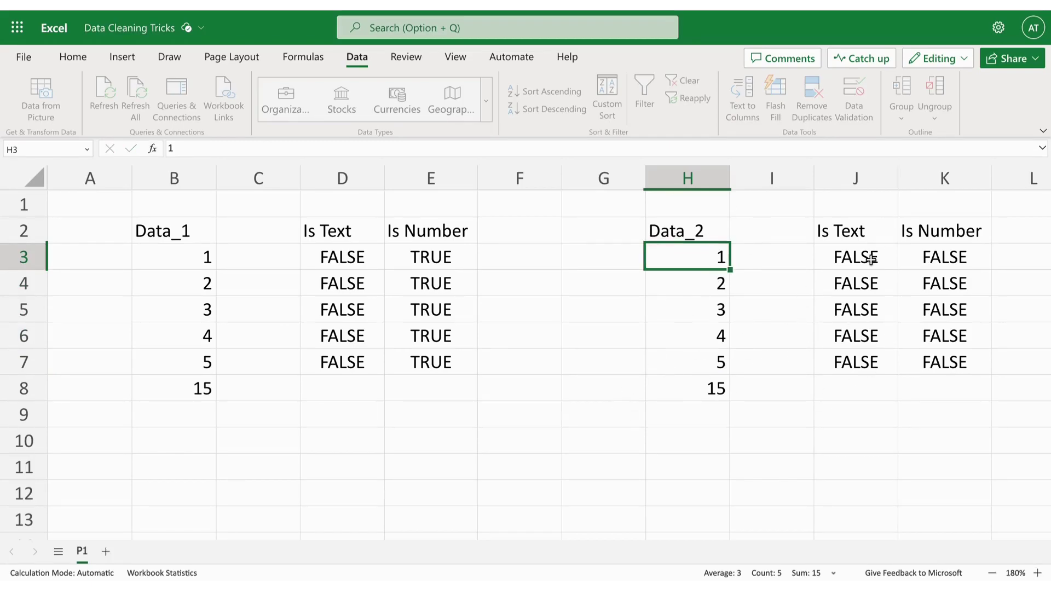
left_click(854, 260)
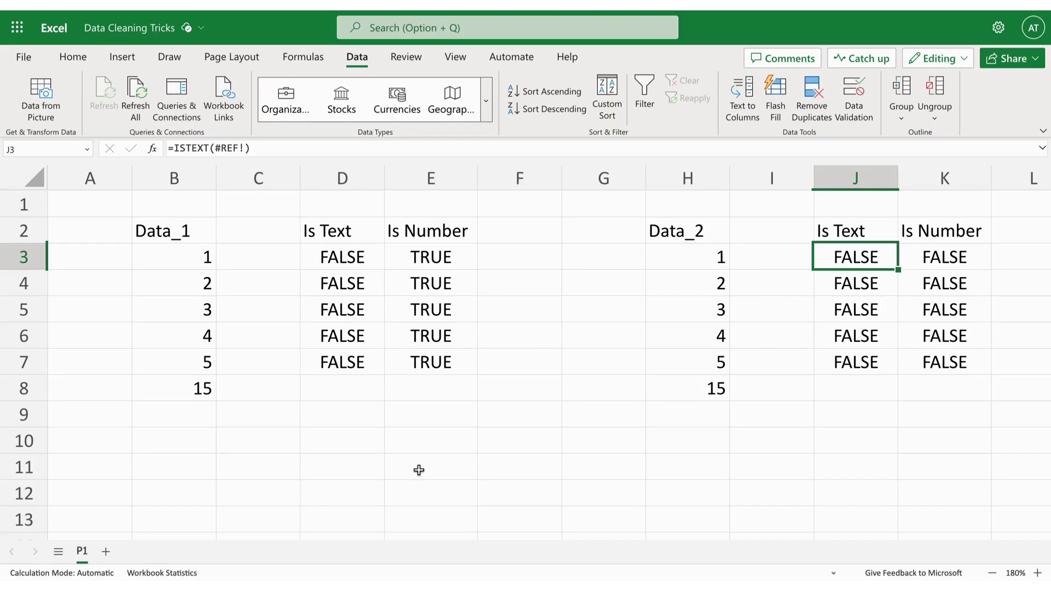
left_click(490, 464)
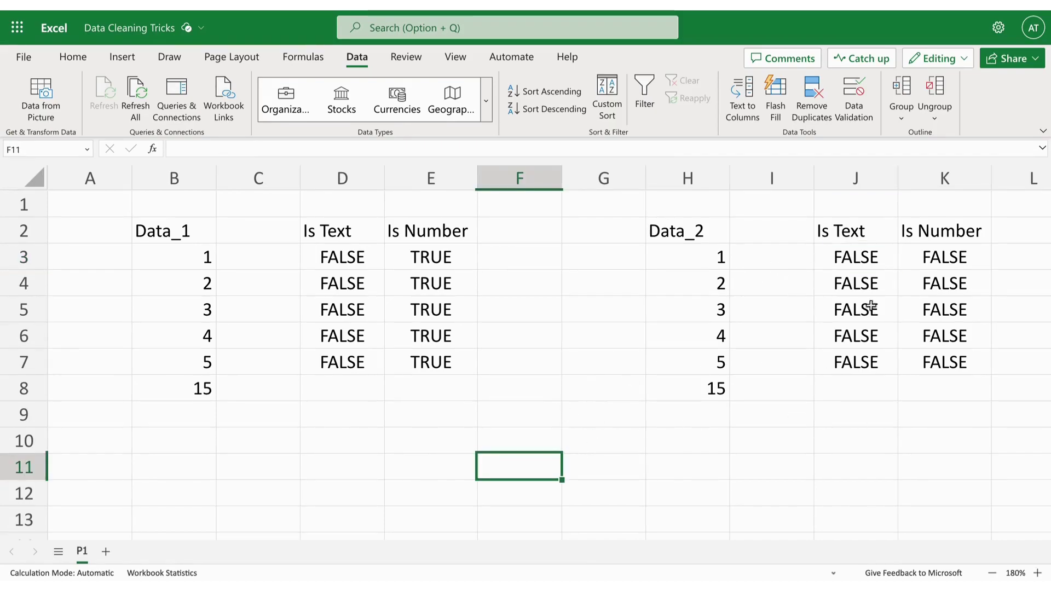
left_click(873, 230)
left_click_drag(873, 231, 922, 361)
left_click(881, 432)
left_click_drag(854, 257, 929, 366)
left_click(904, 467)
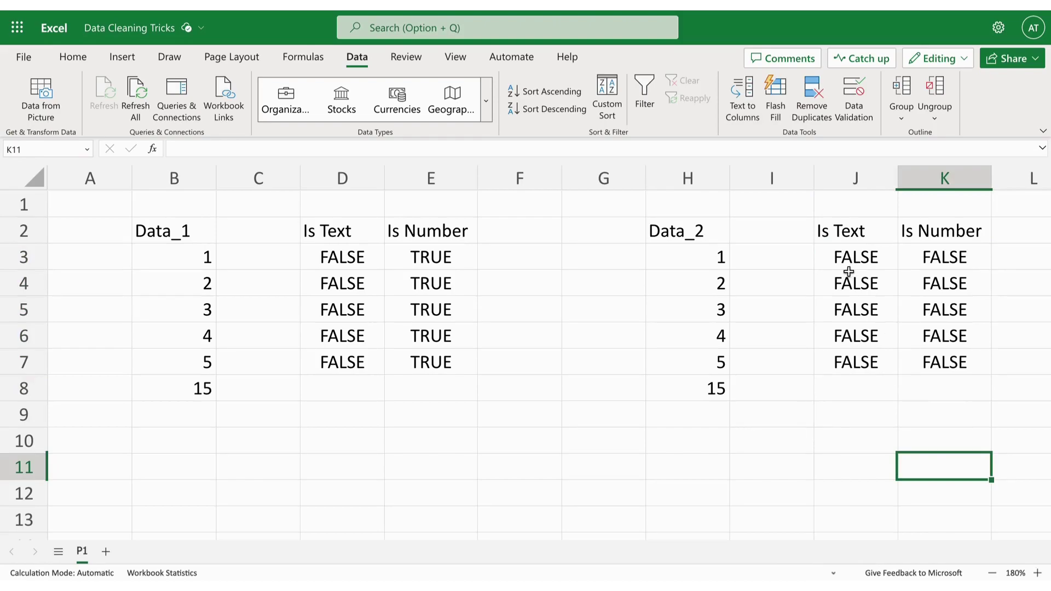
left_click_drag(673, 260, 716, 368)
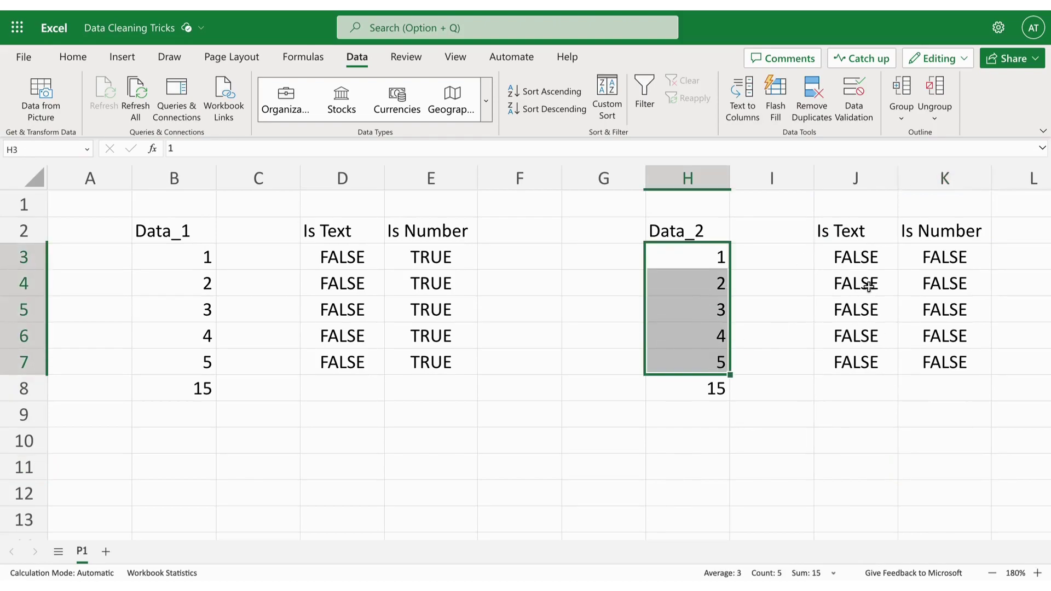
- Inspect the broken #REF! reference in J3's formula and cancel the edit
left_click(856, 256)
double_click(890, 256)
double_click(880, 256)
key("Escape")
- Enter =ISTEXT(H3) in J3 and copy it down to J7
type("=Is")
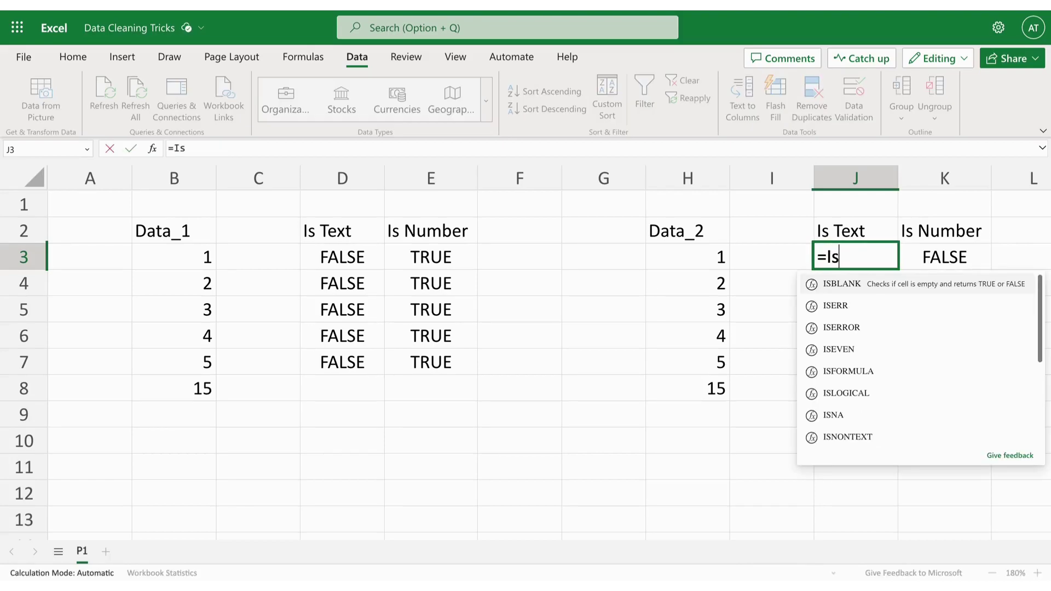
type("te")
key("Tab")
key("Left")
key("Left")
key("Return")
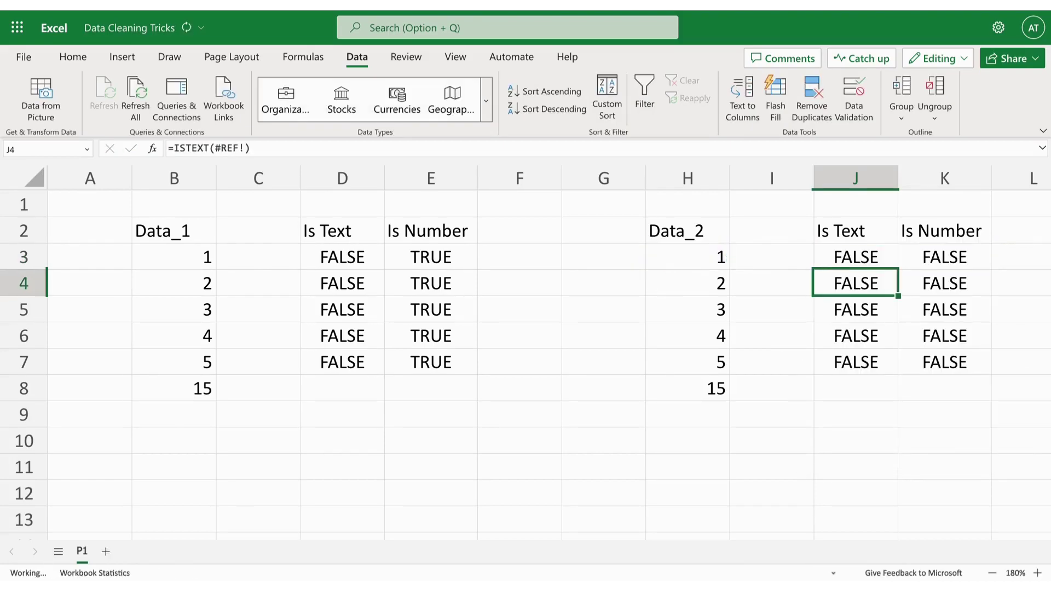
key("Up")
key("ctrl+c")
key("shift+Down")
key("shift+Down")
key("shift+Down")
key("Return")
- Enter =ISNUMBER(H3) in K3, copy it to K7, then select Data_2's values to view their sum
key("Right")
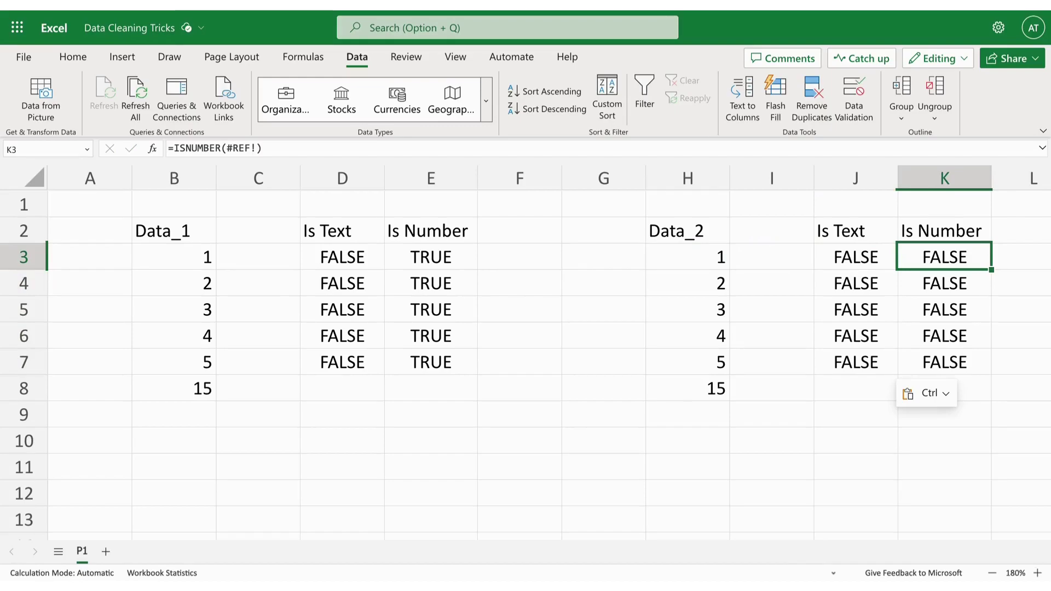
type("=Isnu")
key("Tab")
key("Left")
key("Left")
key("Left")
key("Return")
key("Up")
key("ctrl+c")
key("shift+Down")
key("shift+Down")
key("shift+Down")
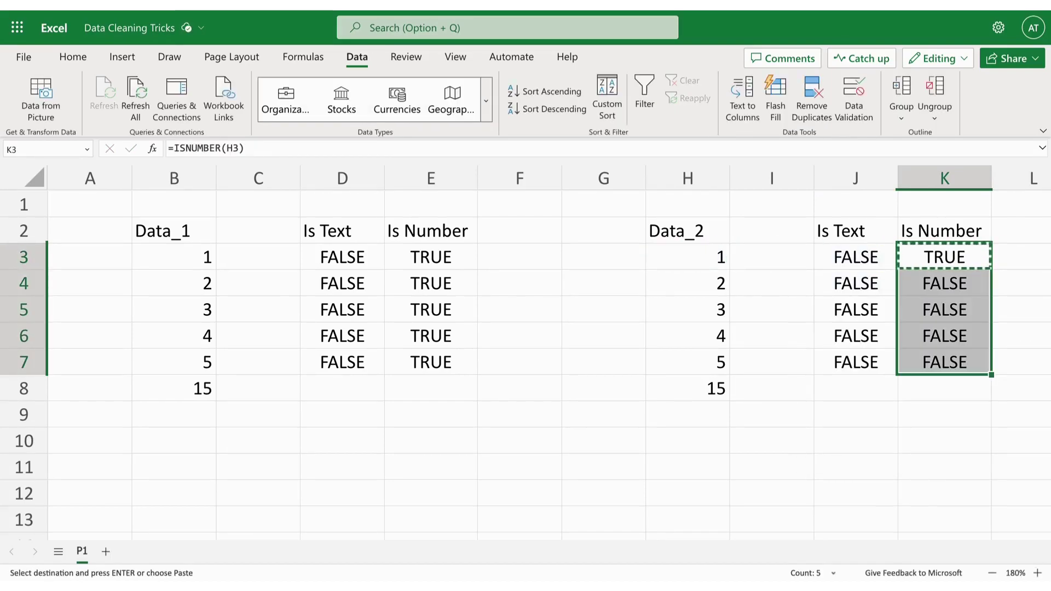
key("ctrl+v")
key("Left")
key("Right")
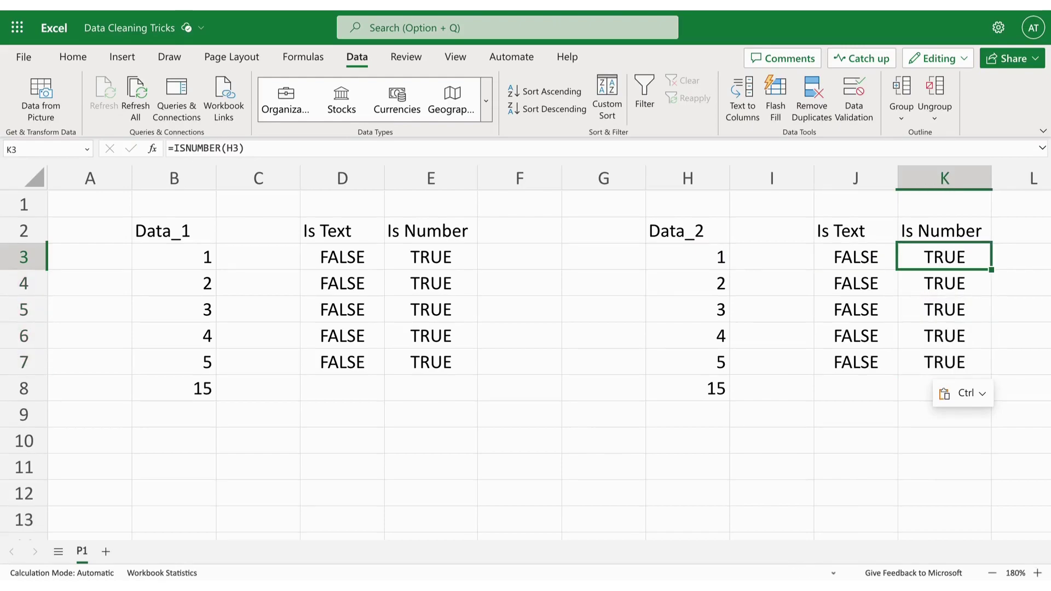
left_click_drag(664, 258, 671, 367)
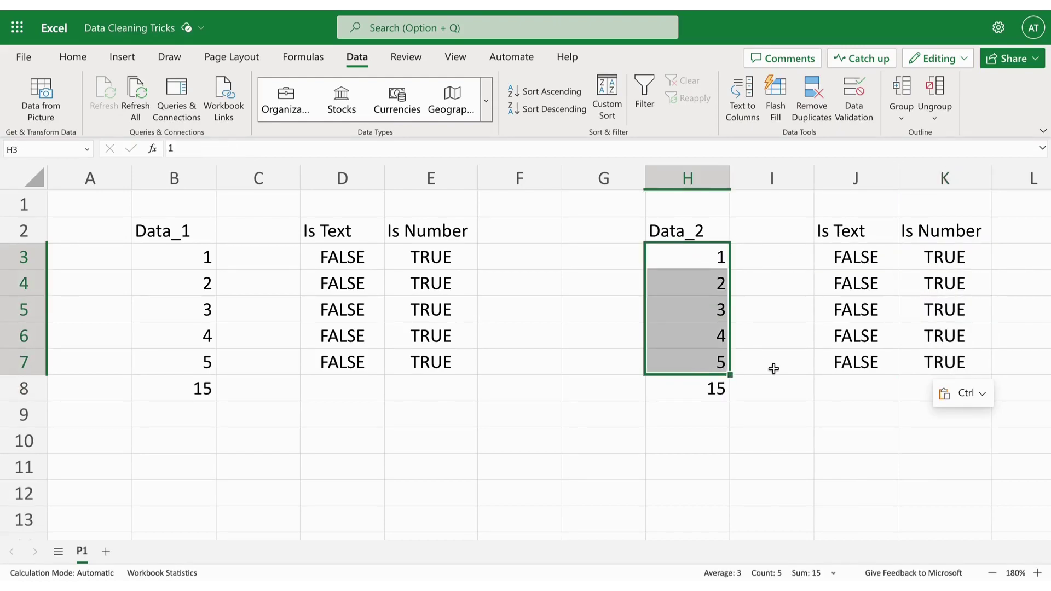